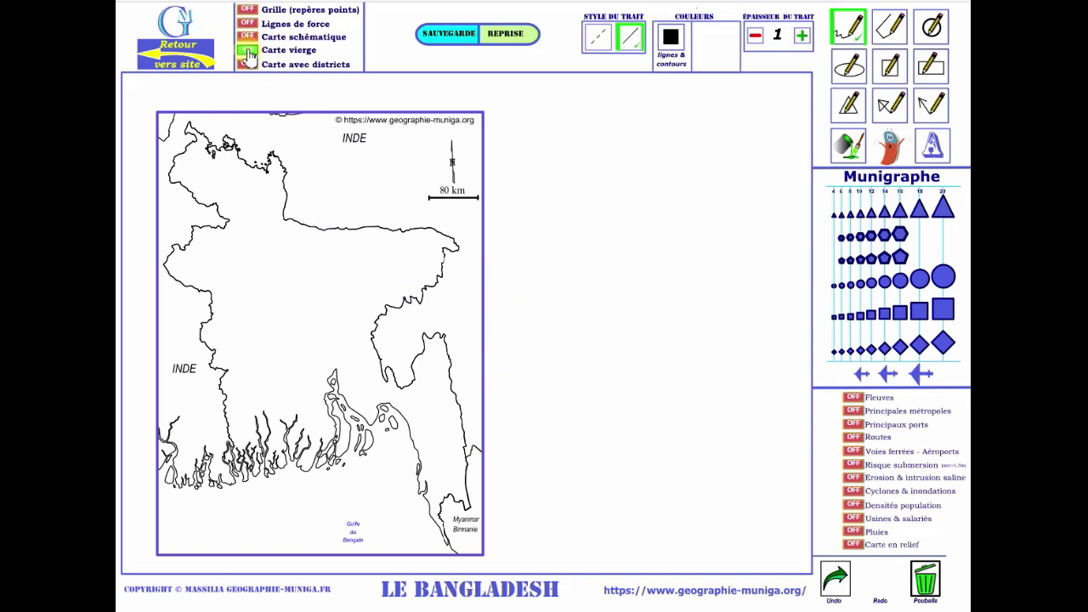
Hide the Carte vierge base map, leaving only the frame, scale bar and copyright.
{"action": "left_click", "coordinate": [247, 50]}
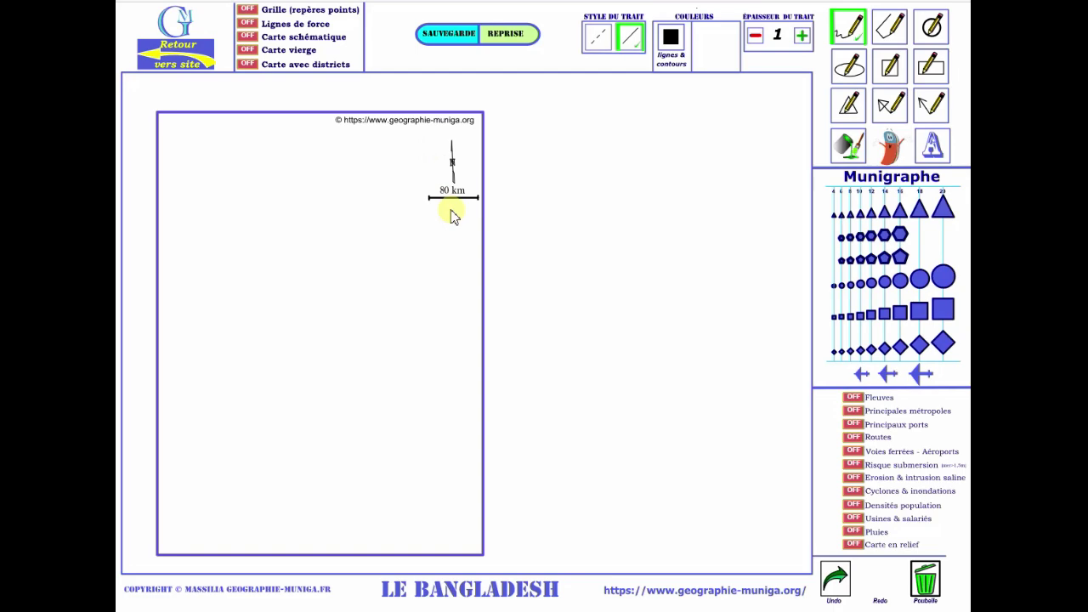
Compare the blank map with the district map, then return to Carte vierge and turn on Grille.
{"action": "left_click", "coordinate": [250, 53]}
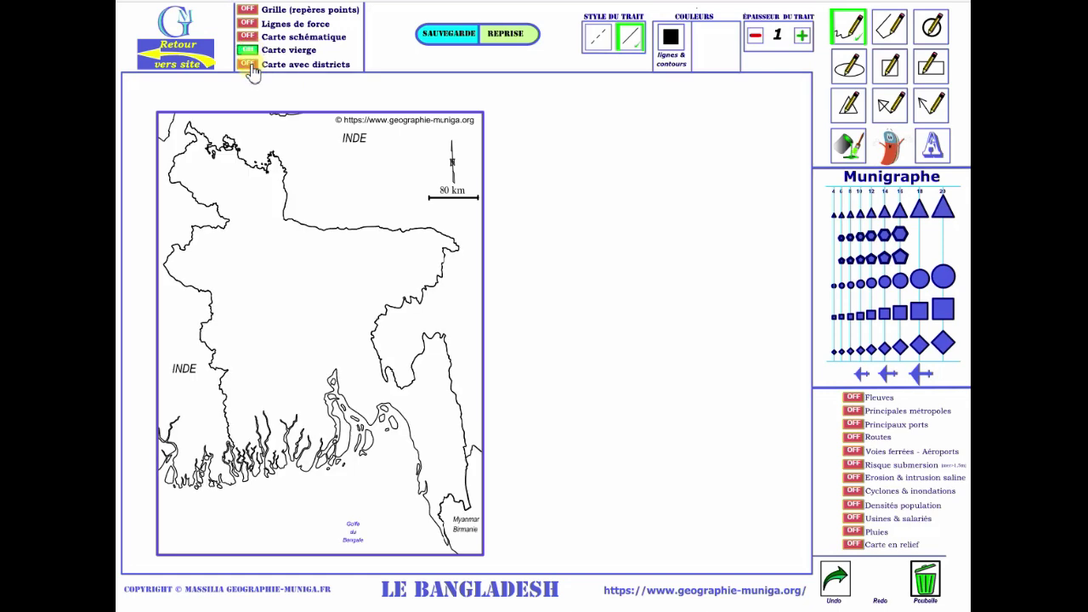
{"action": "left_click", "coordinate": [250, 66]}
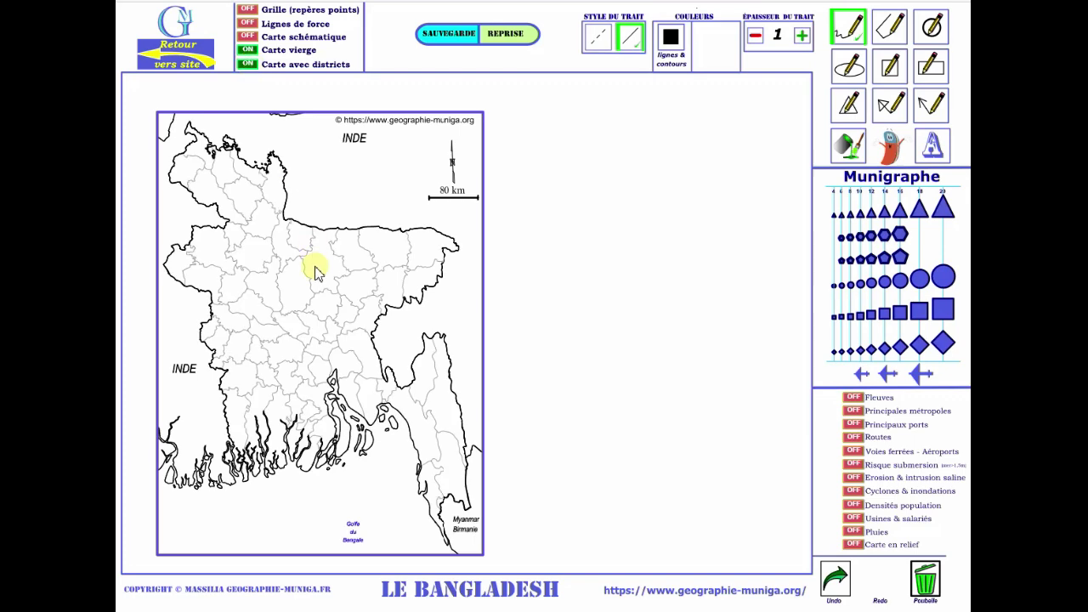
{"action": "left_click", "coordinate": [250, 51]}
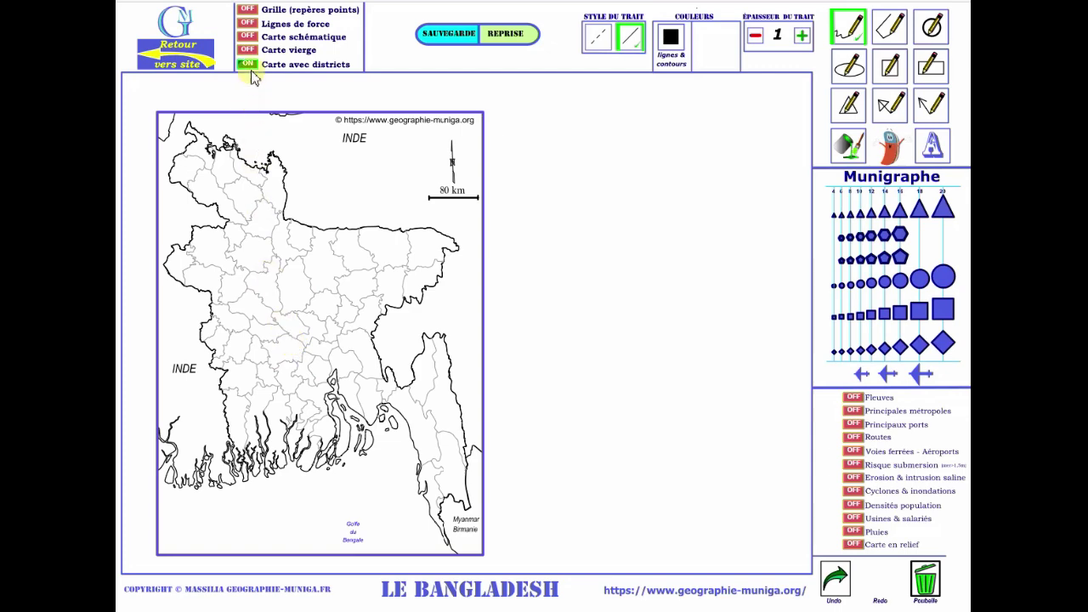
{"action": "left_click", "coordinate": [250, 51]}
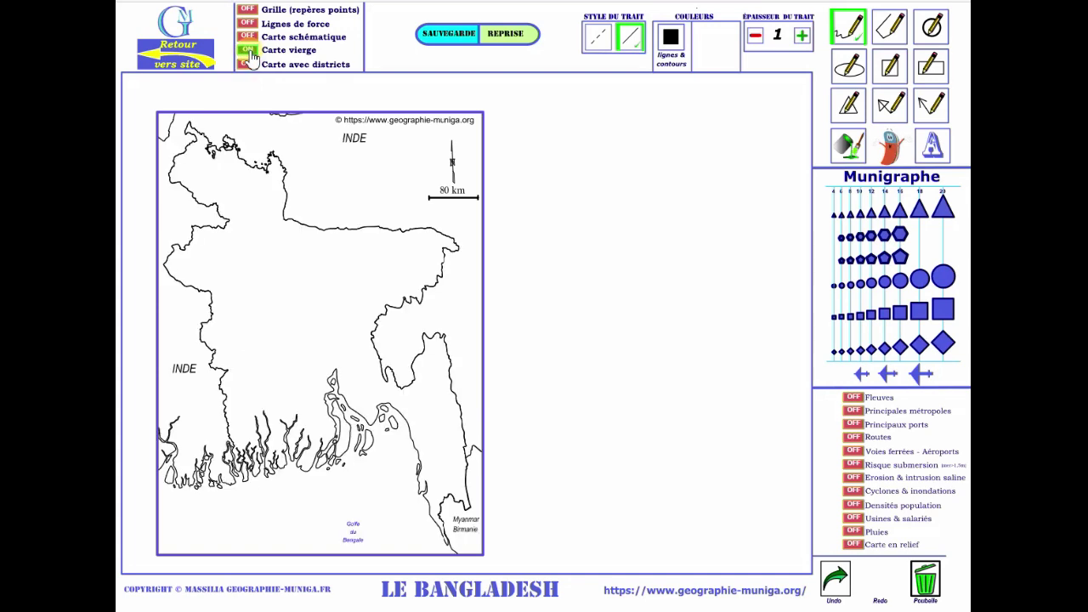
{"action": "left_click", "coordinate": [247, 9]}
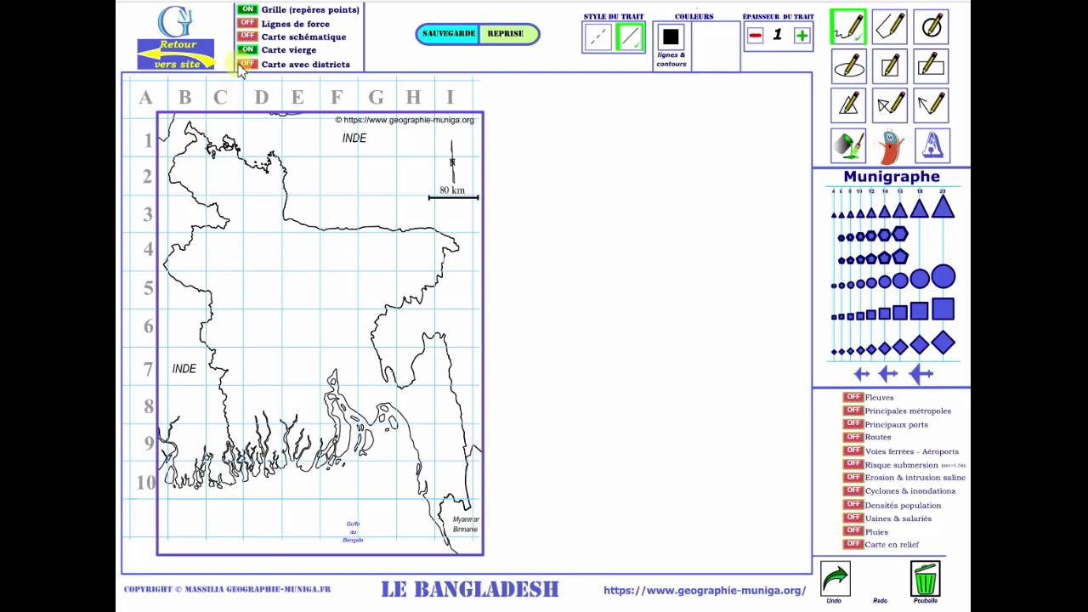
Turn on the green force lines and the schematic outline of Bangladesh.
{"action": "left_click", "coordinate": [250, 26]}
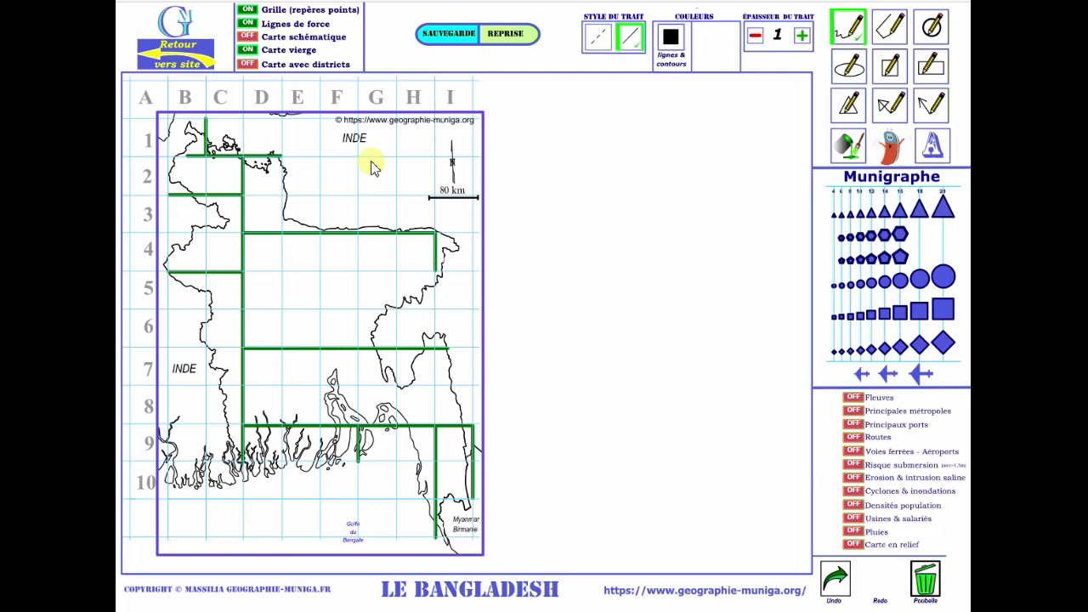
{"action": "left_click", "coordinate": [248, 38]}
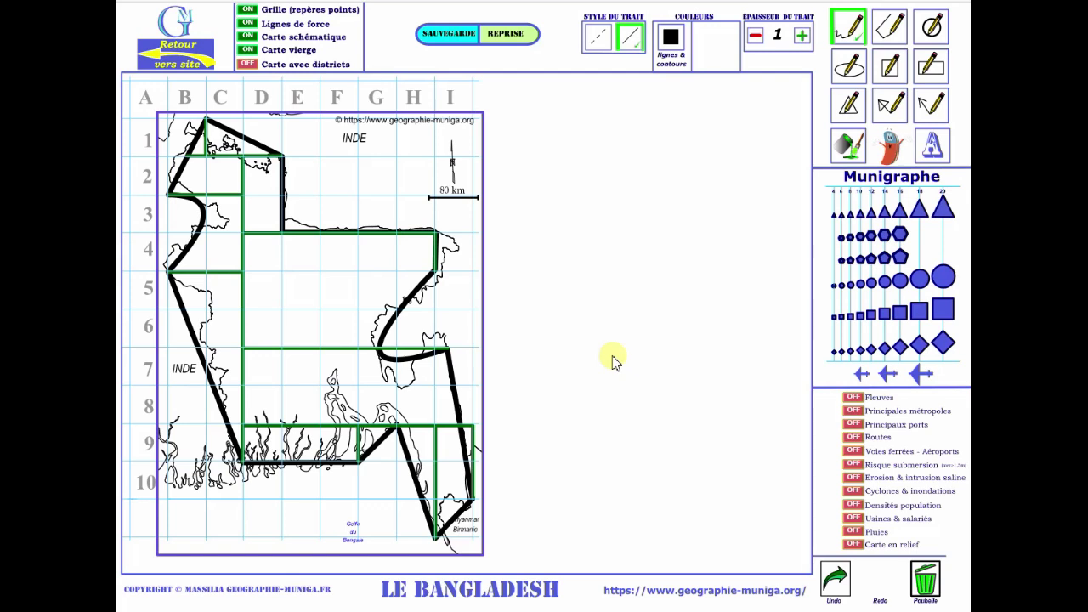
{"action": "left_click", "coordinate": [246, 37]}
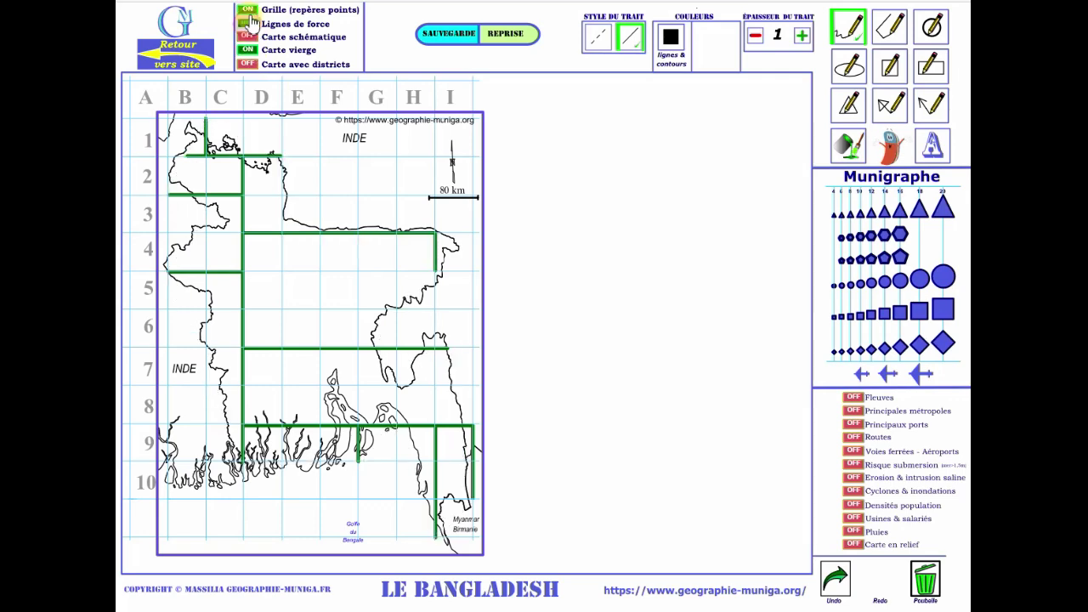
{"action": "left_click", "coordinate": [247, 23]}
Remove the grid and sketch a thick trial curve beside the map at thickness 9.
{"action": "left_click", "coordinate": [248, 11]}
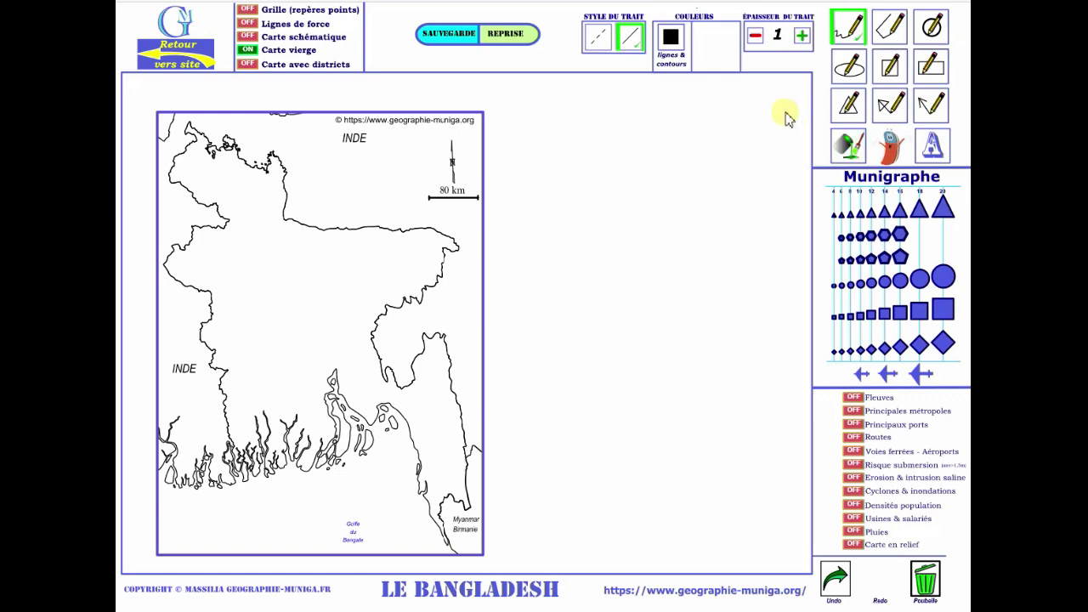
{"action": "left_click", "coordinate": [801, 36]}
{"action": "left_click", "coordinate": [802, 36]}
{"action": "left_click", "coordinate": [802, 36]}
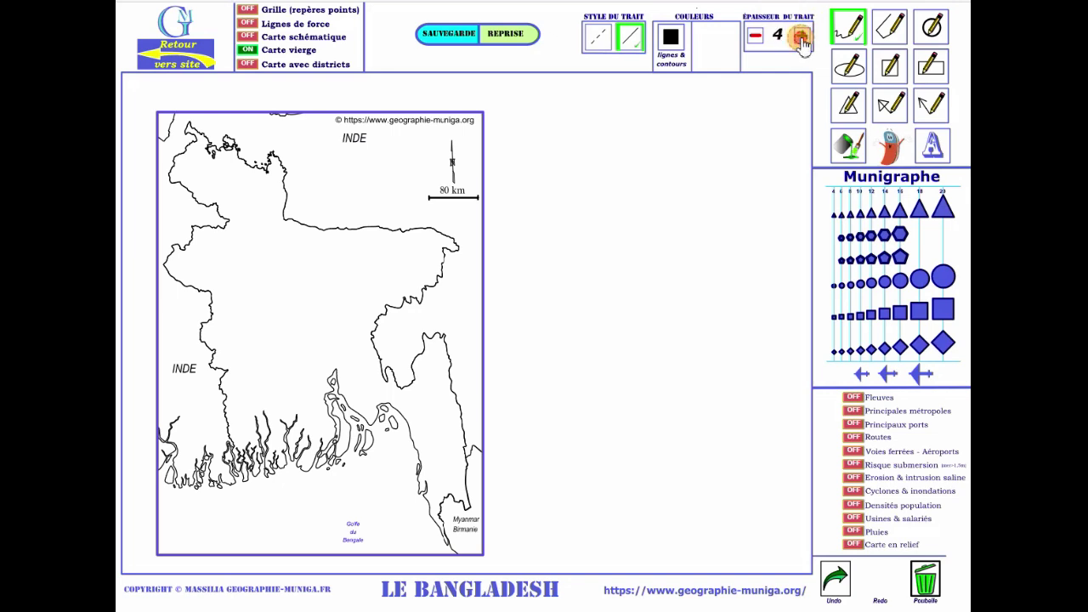
{"action": "left_click", "coordinate": [802, 37]}
{"action": "left_click", "coordinate": [801, 36]}
{"action": "left_click", "coordinate": [801, 37]}
{"action": "left_click", "coordinate": [801, 36]}
{"action": "left_click", "coordinate": [801, 36]}
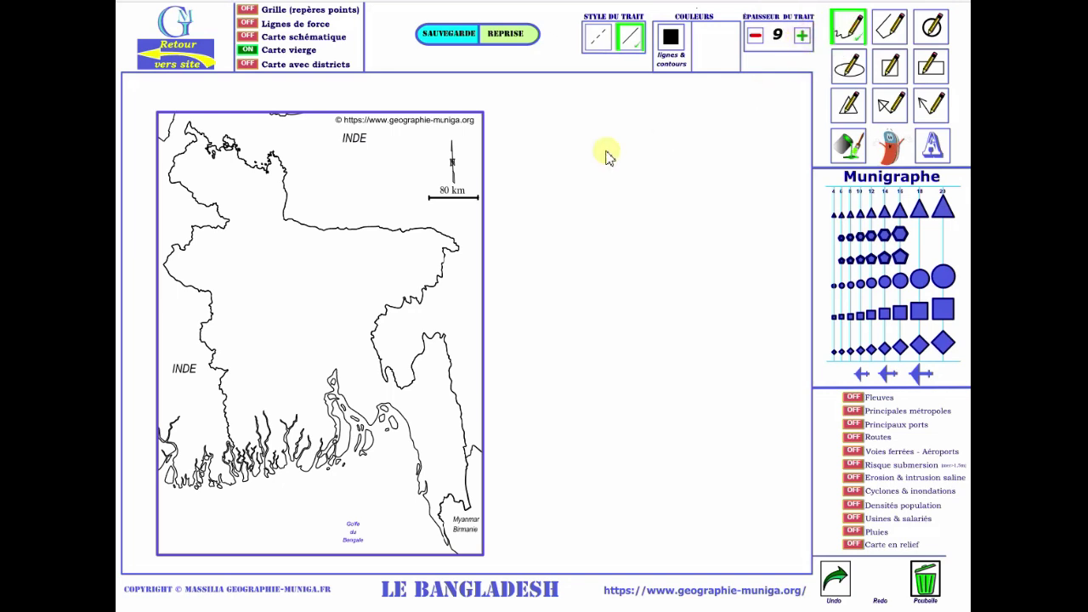
{"action": "mouse_move", "coordinate": [558, 171]}
{"action": "left_mouse_down"}
{"action": "mouse_move", "coordinate": [539, 226]}
{"action": "mouse_move", "coordinate": [568, 276]}
{"action": "left_mouse_up"}
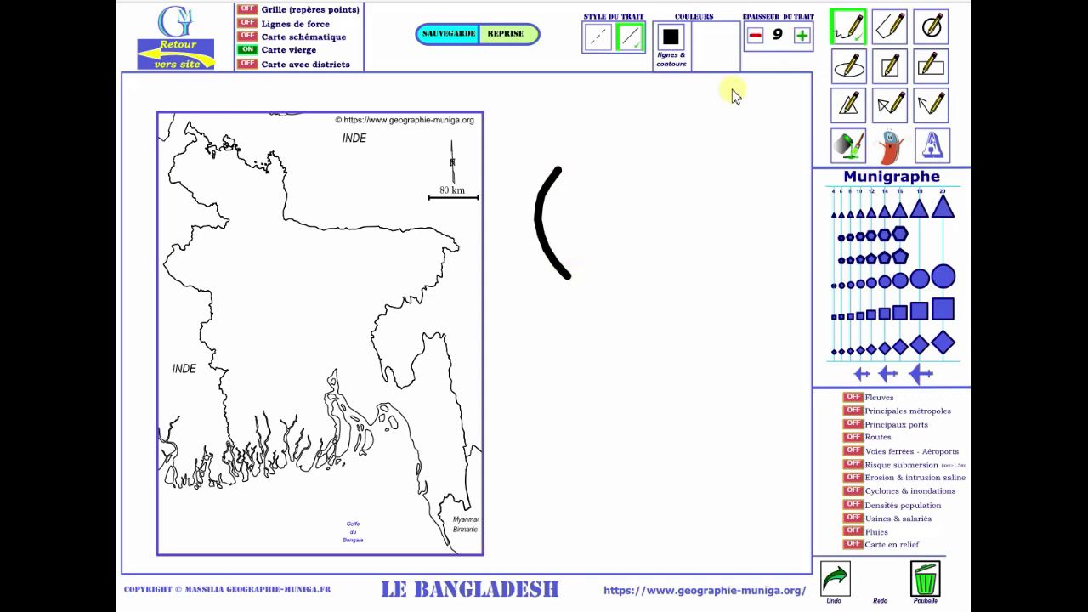
Sketch a thin trial stroke at thickness 2, then bin all drawings with Poubelle.
{"action": "left_click", "coordinate": [755, 37]}
{"action": "left_click", "coordinate": [755, 36]}
{"action": "left_click", "coordinate": [754, 37]}
{"action": "left_click", "coordinate": [755, 36]}
{"action": "left_click", "coordinate": [755, 36]}
{"action": "left_click", "coordinate": [755, 36]}
{"action": "left_click", "coordinate": [755, 37]}
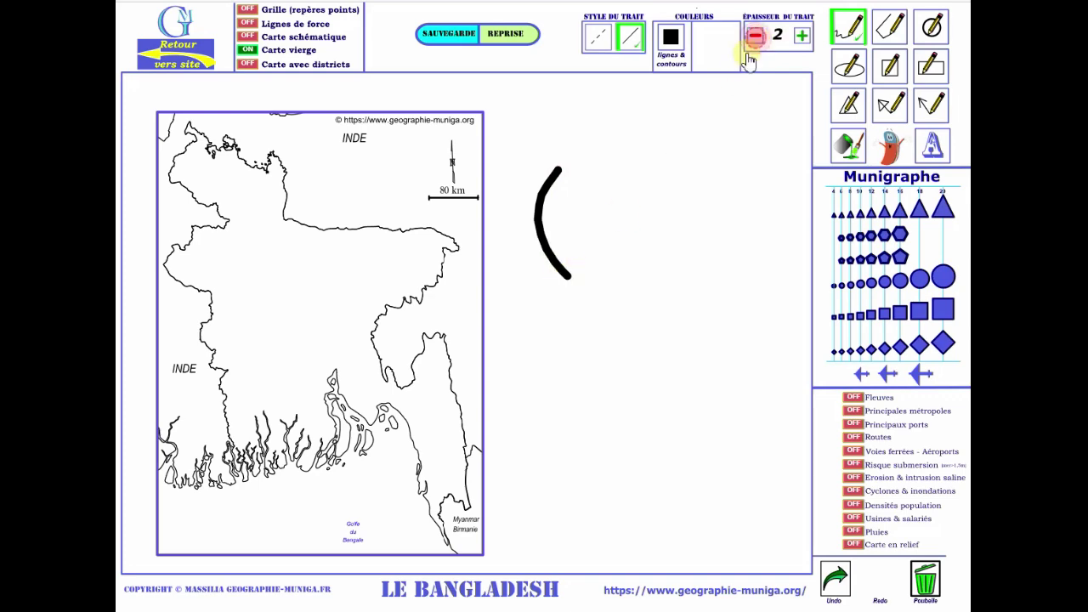
{"action": "mouse_move", "coordinate": [630, 167]}
{"action": "left_mouse_down"}
{"action": "mouse_move", "coordinate": [597, 212]}
{"action": "mouse_move", "coordinate": [634, 240]}
{"action": "left_mouse_up"}
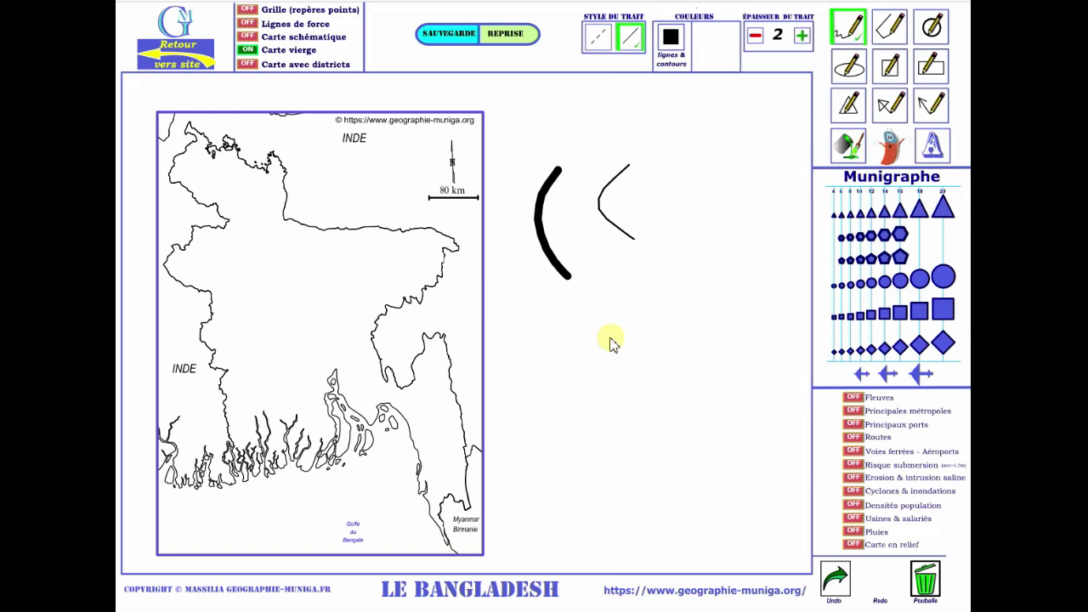
{"action": "left_click", "coordinate": [926, 579]}
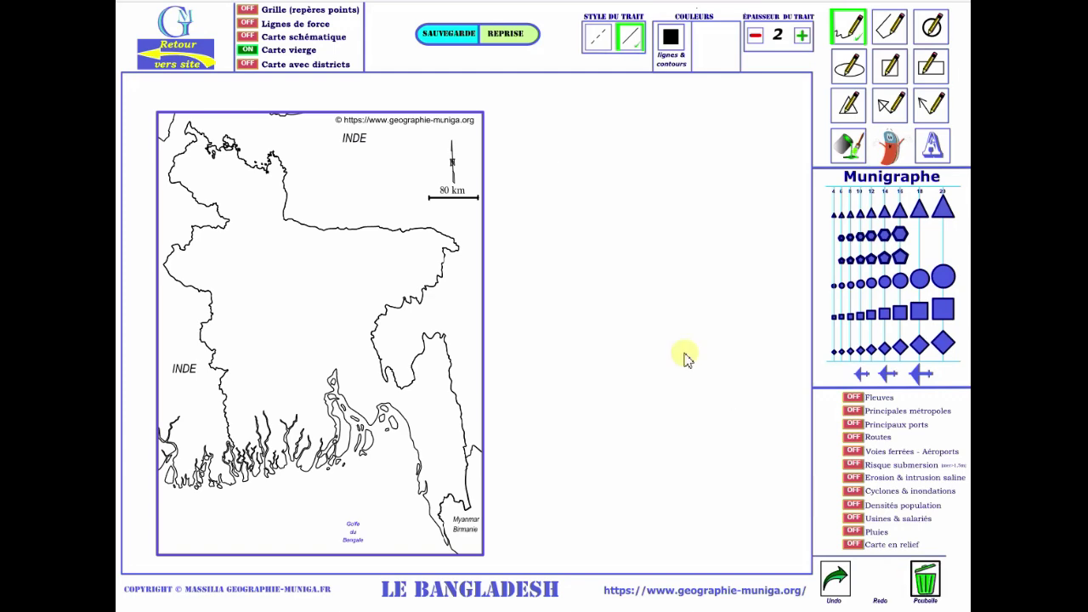
{"action": "left_click", "coordinate": [848, 26]}
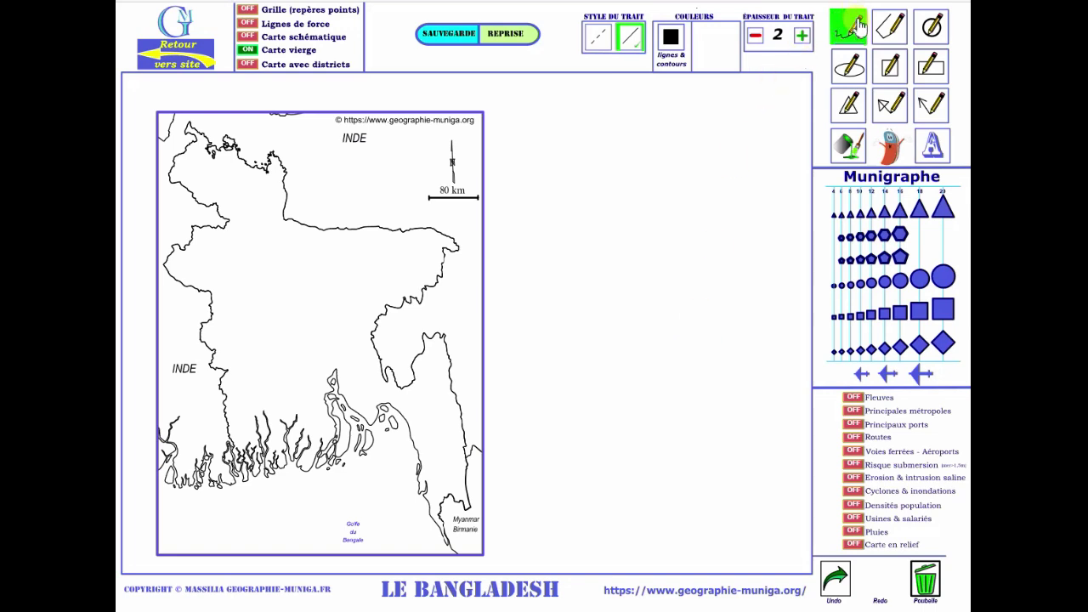
{"action": "left_click", "coordinate": [889, 26]}
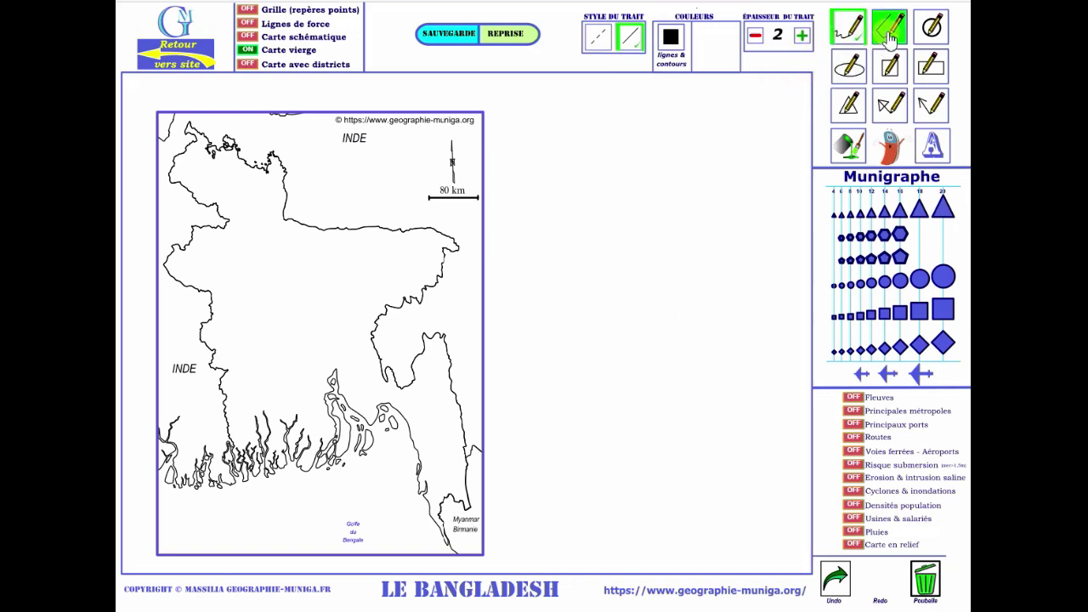
{"action": "left_click_drag", "start_coordinate": [682, 154], "coordinate": [299, 410]}
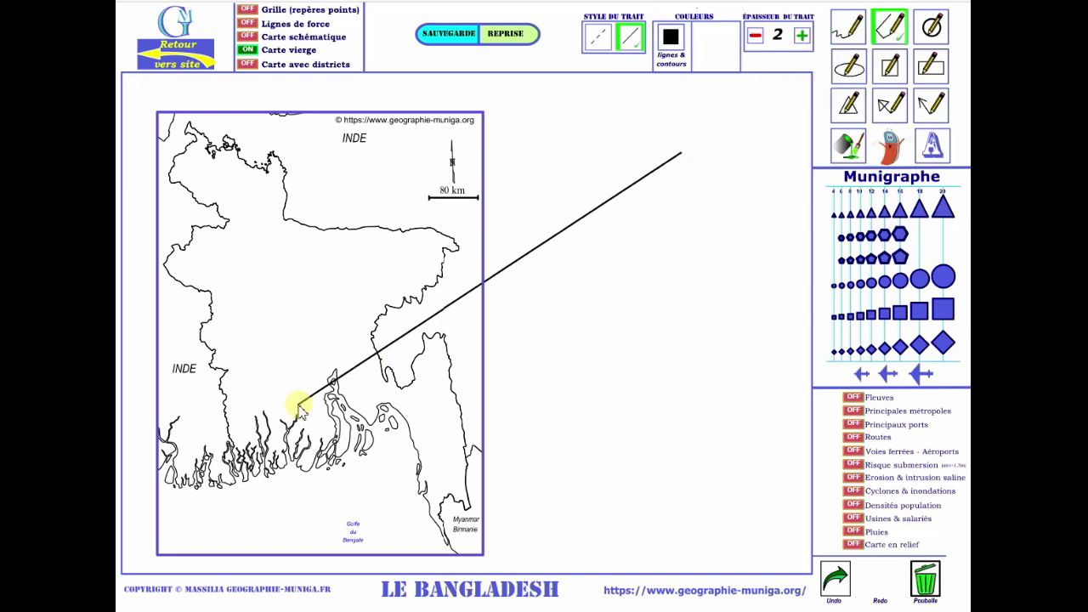
{"action": "left_click", "coordinate": [932, 26]}
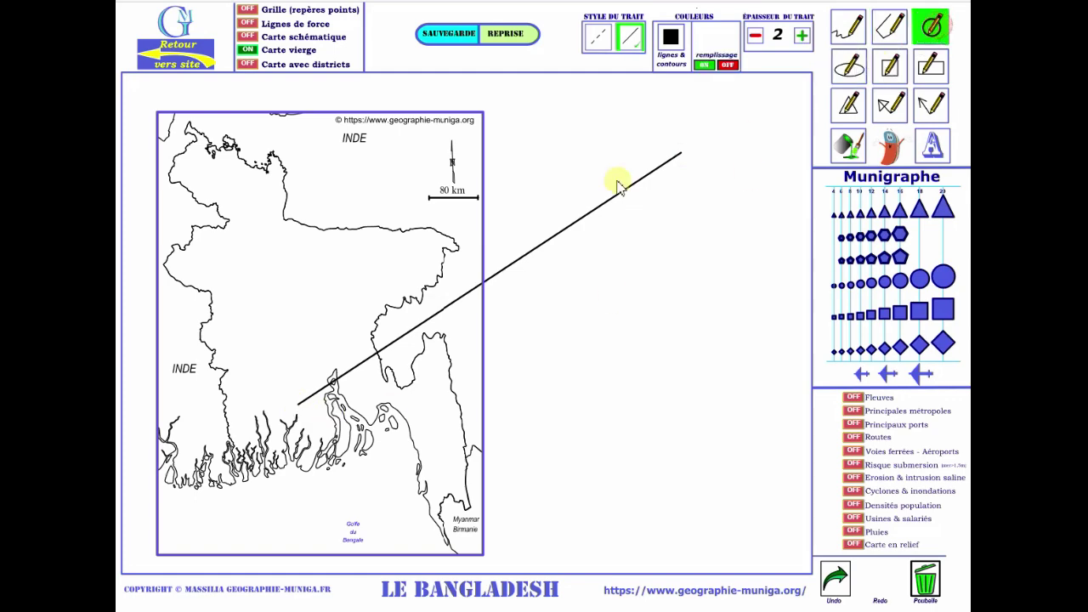
{"action": "left_click", "coordinate": [478, 224]}
{"action": "left_click_drag", "start_coordinate": [512, 272], "coordinate": [530, 292]}
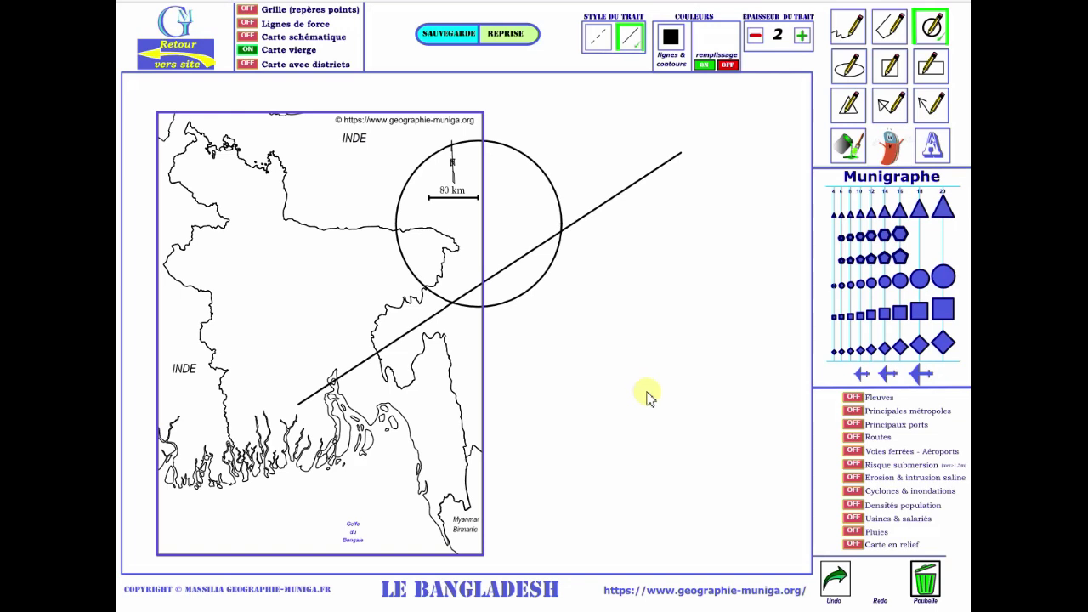
{"action": "left_click", "coordinate": [837, 584]}
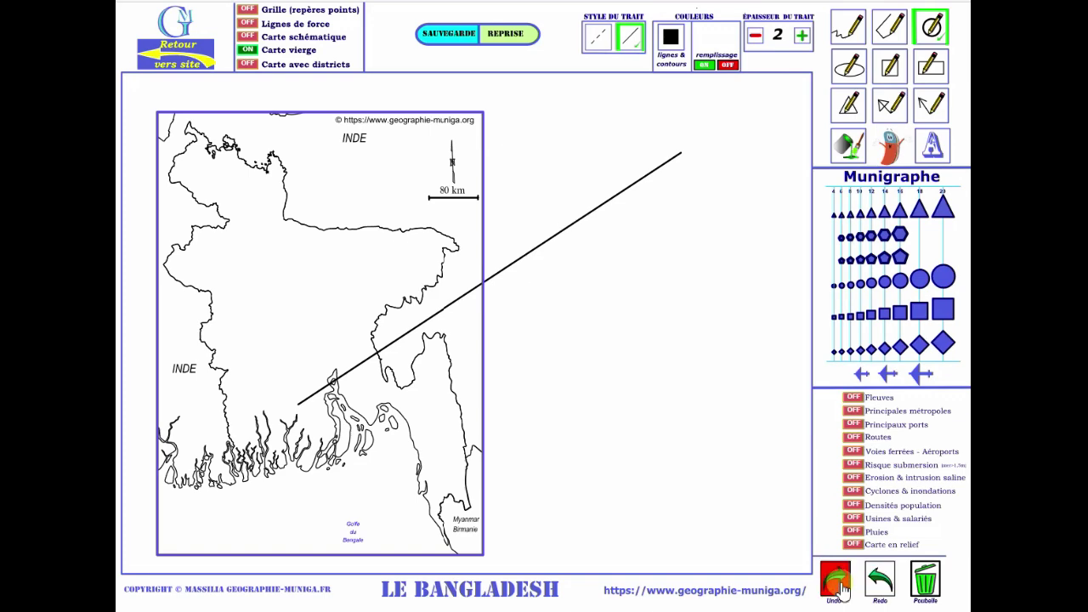
{"action": "left_click", "coordinate": [837, 585]}
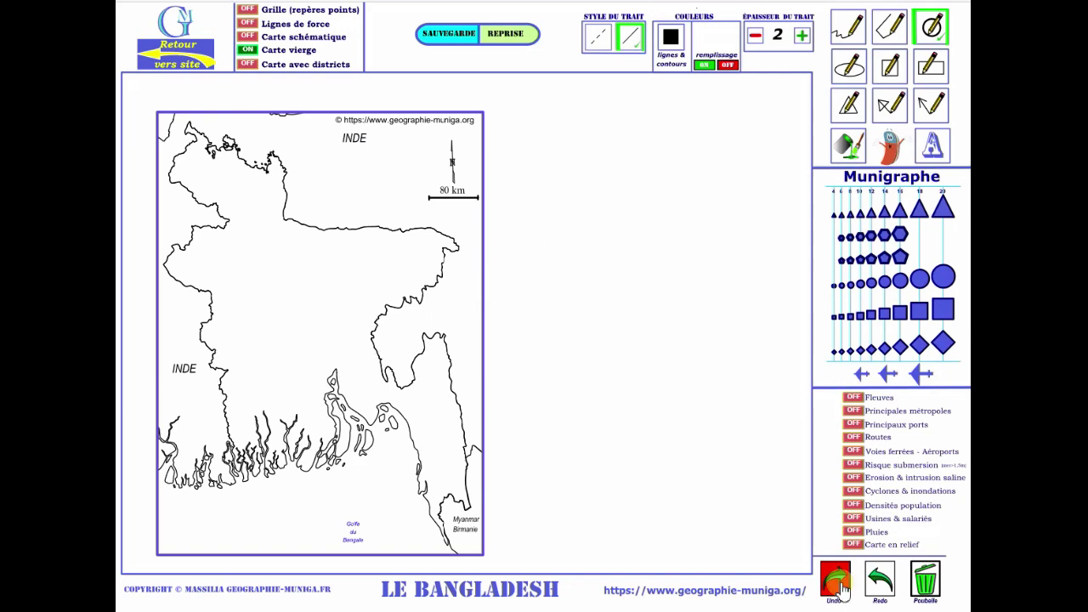
{"action": "left_click", "coordinate": [884, 581]}
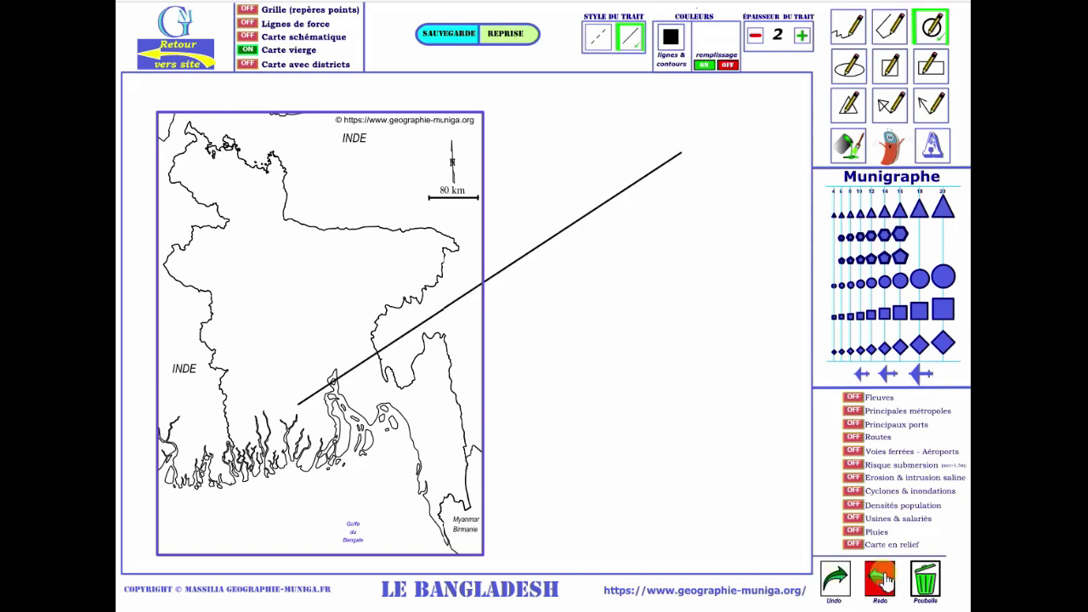
{"action": "left_click", "coordinate": [884, 581]}
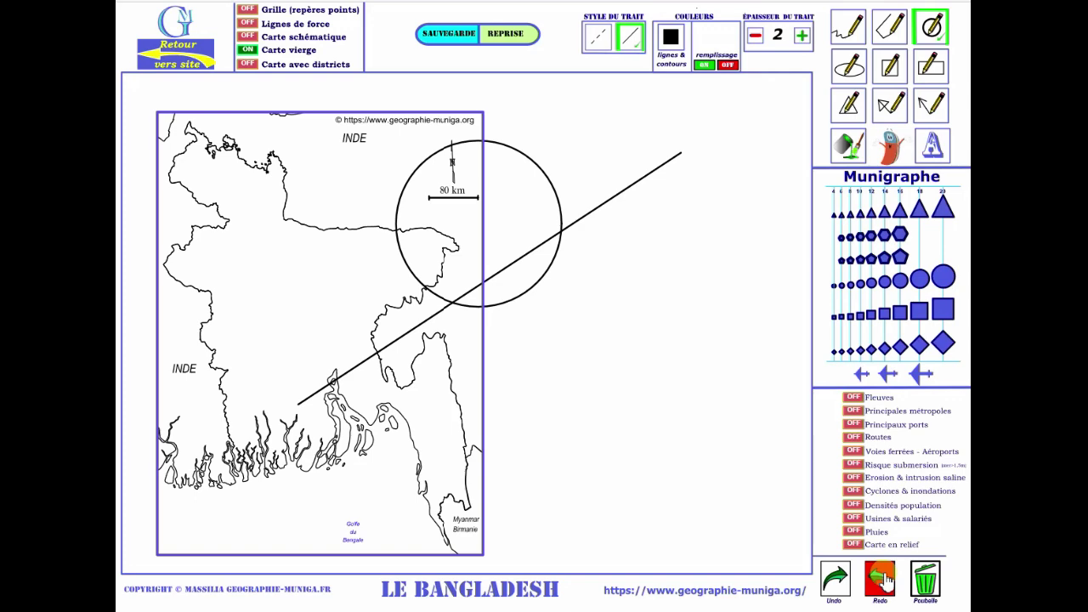
{"action": "left_click", "coordinate": [924, 580]}
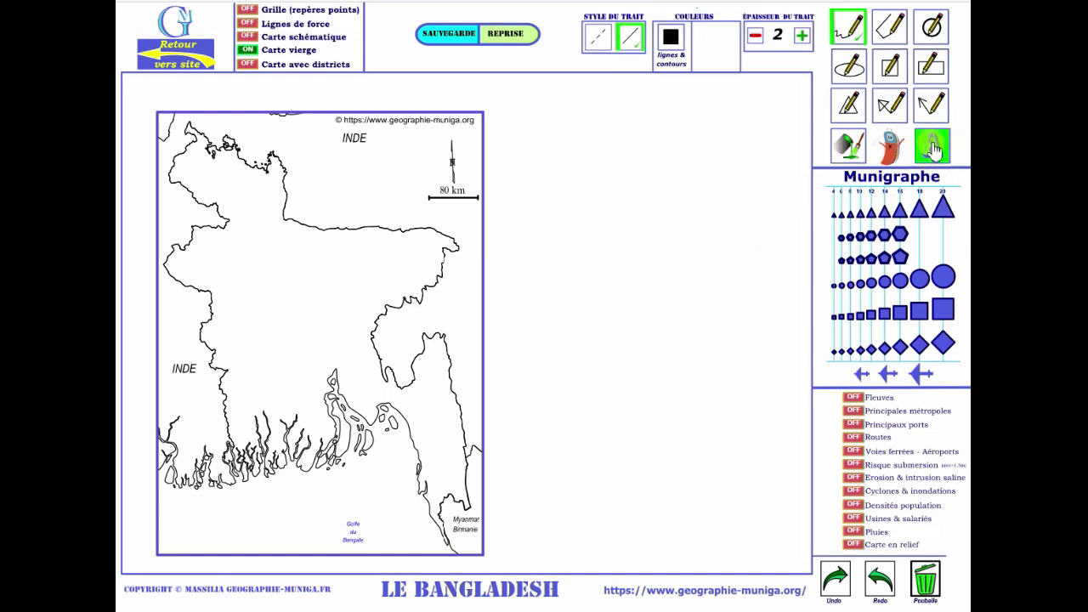
{"action": "left_click", "coordinate": [932, 149]}
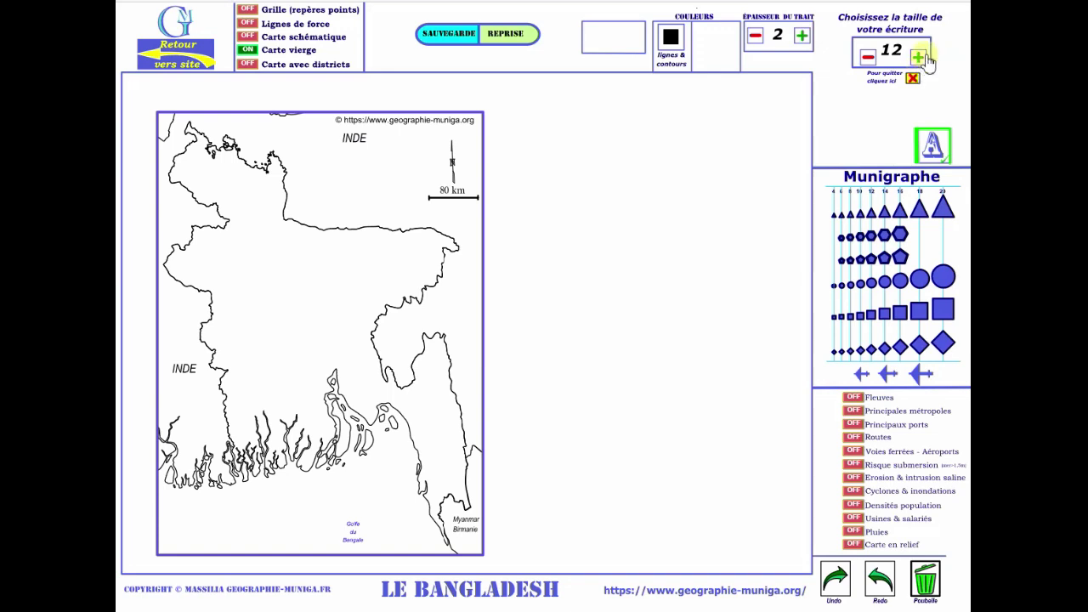
{"action": "left_click", "coordinate": [918, 58]}
{"action": "left_click", "coordinate": [868, 57]}
{"action": "left_click", "coordinate": [867, 57]}
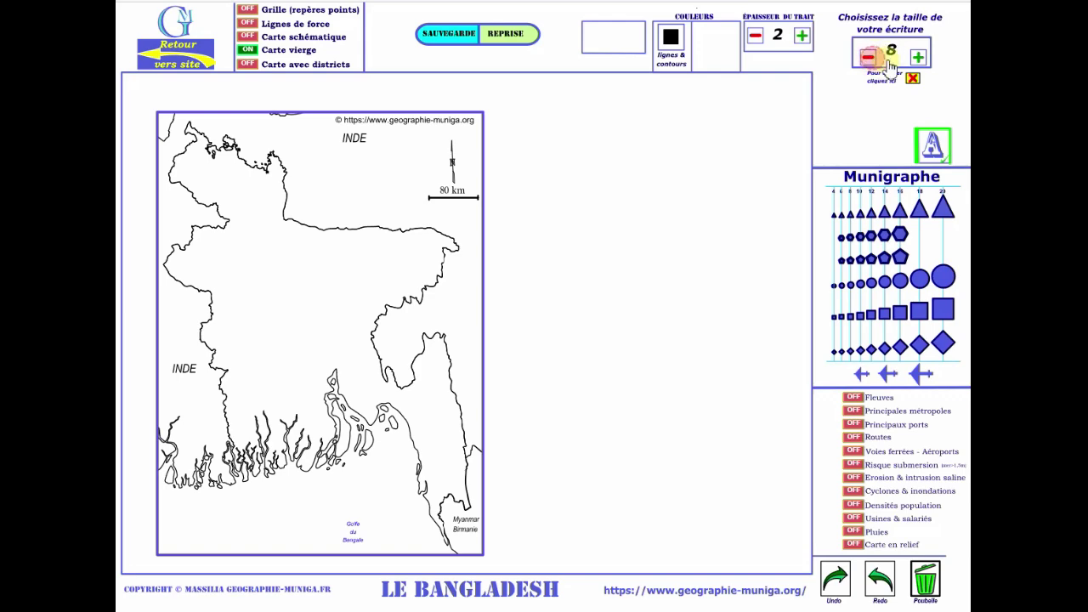
{"action": "left_click", "coordinate": [919, 58]}
{"action": "left_click", "coordinate": [920, 58]}
{"action": "left_click", "coordinate": [920, 58]}
{"action": "left_click", "coordinate": [919, 57]}
{"action": "left_click", "coordinate": [920, 58]}
{"action": "left_click", "coordinate": [919, 57]}
{"action": "left_click", "coordinate": [919, 58]}
{"action": "left_click", "coordinate": [919, 58]}
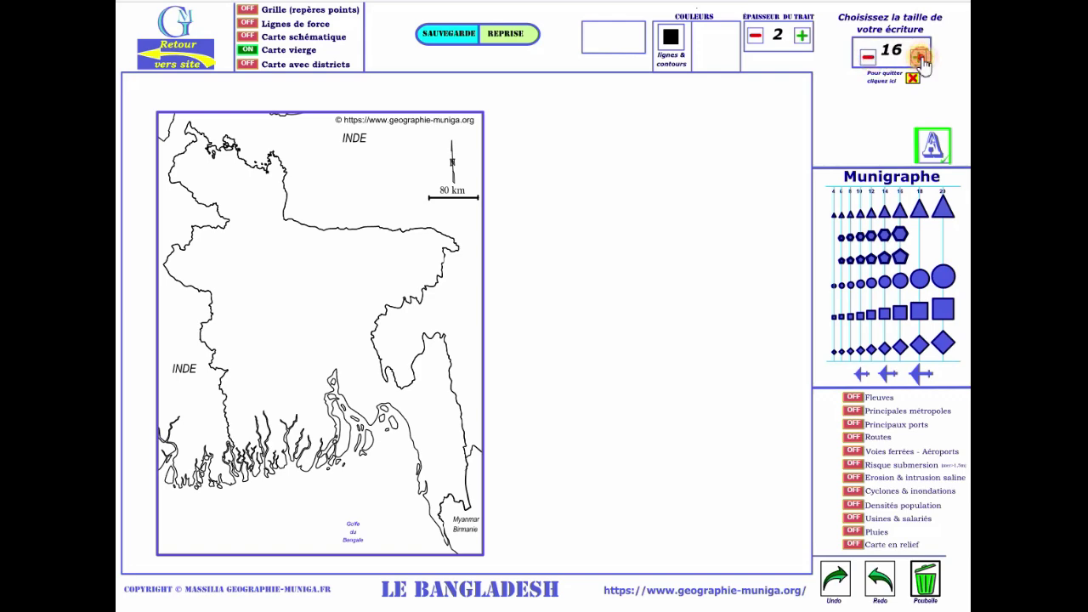
{"action": "left_click", "coordinate": [920, 58]}
{"action": "left_click", "coordinate": [920, 58]}
{"action": "left_click", "coordinate": [919, 58]}
{"action": "left_click", "coordinate": [920, 57]}
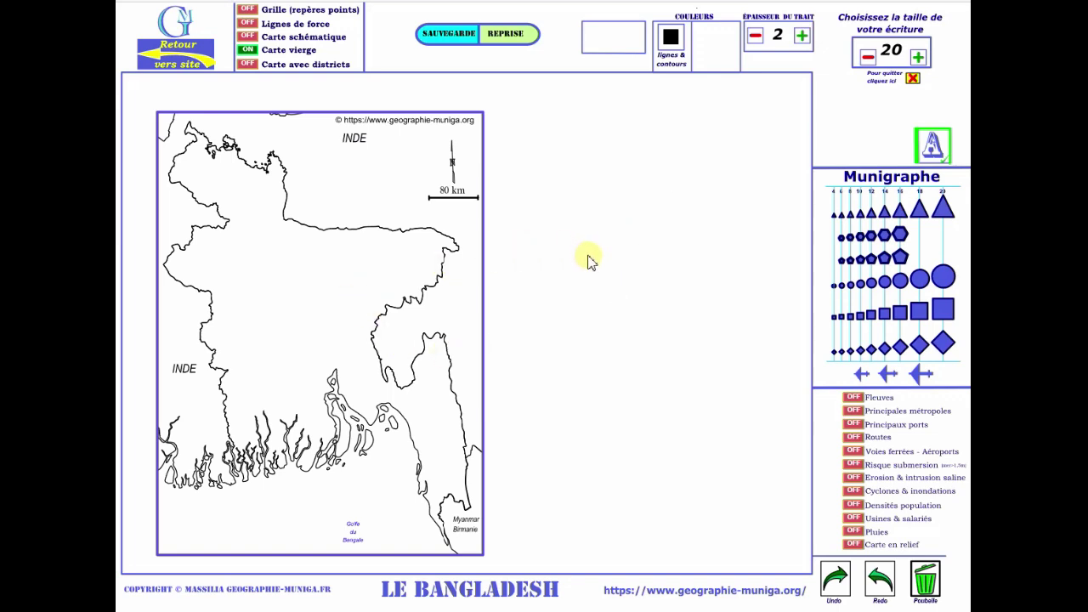
{"action": "left_click", "coordinate": [293, 201]}
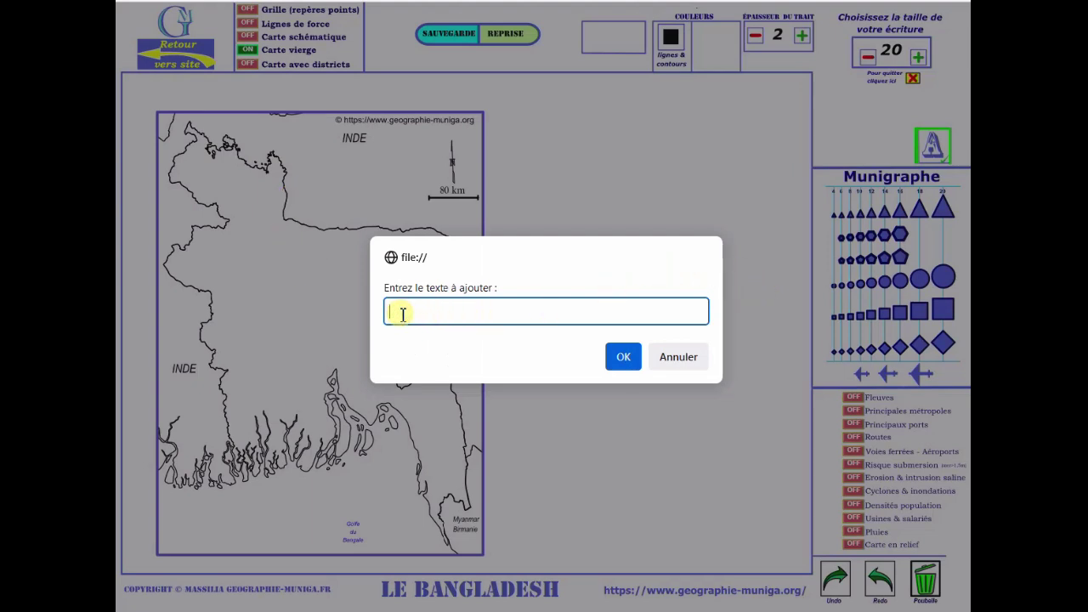
{"action": "left_click", "coordinate": [623, 356]}
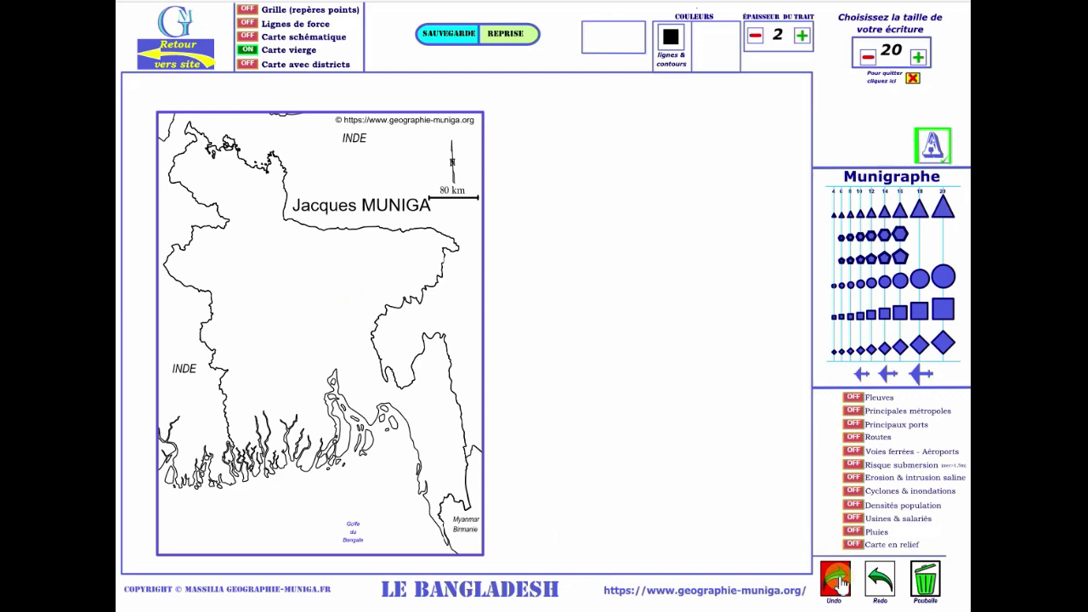
{"action": "left_click", "coordinate": [837, 582]}
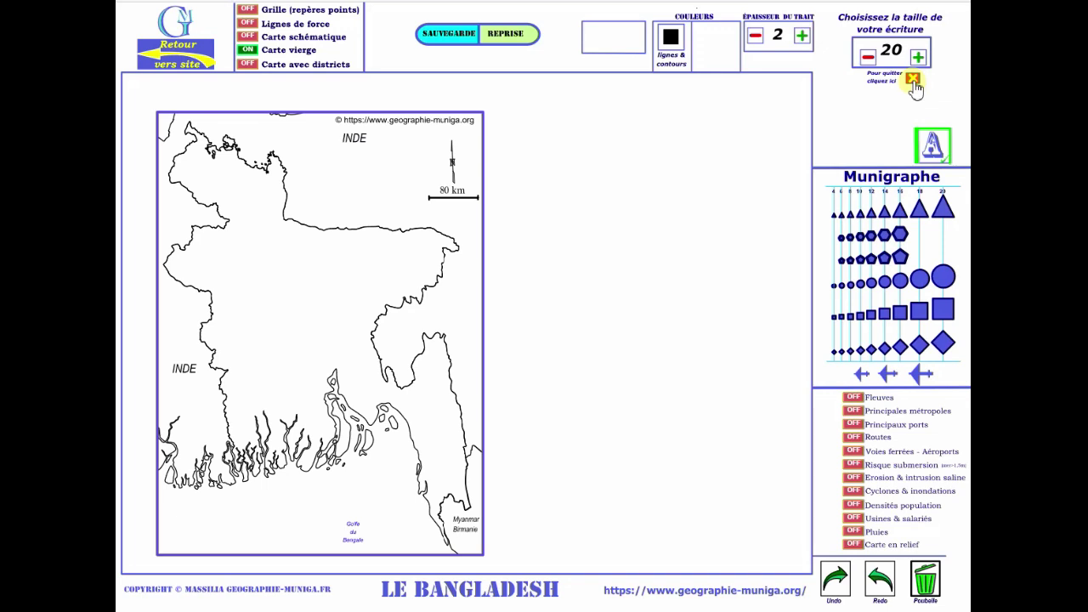
Close the text-size panel and raise the line thickness to 8.
{"action": "left_click", "coordinate": [913, 80]}
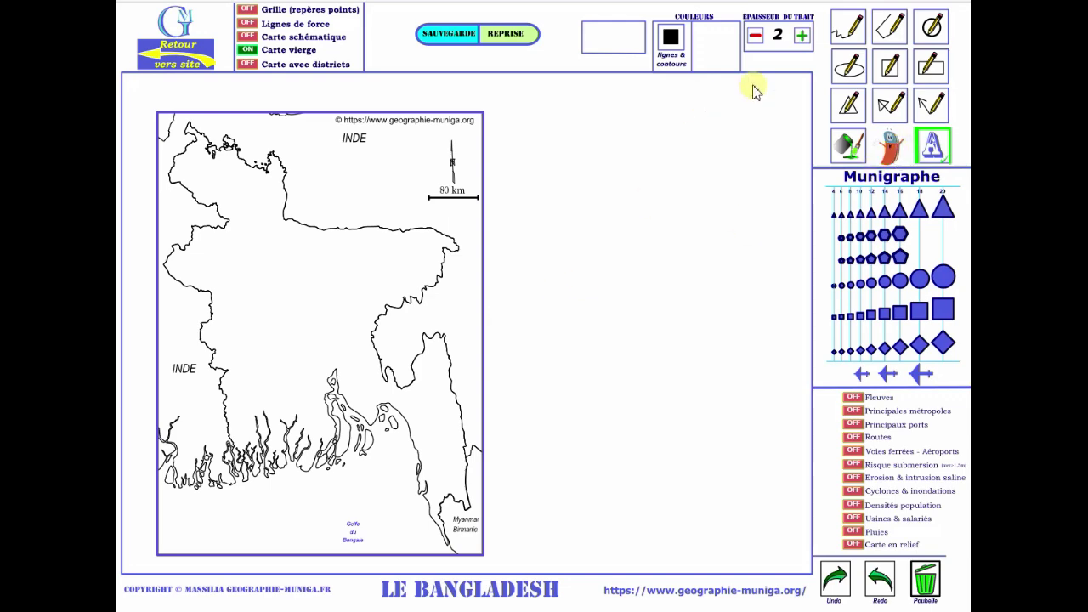
{"action": "left_click", "coordinate": [801, 36]}
{"action": "left_click", "coordinate": [802, 37]}
{"action": "left_click", "coordinate": [801, 36]}
{"action": "left_click", "coordinate": [801, 37]}
{"action": "left_click", "coordinate": [801, 36]}
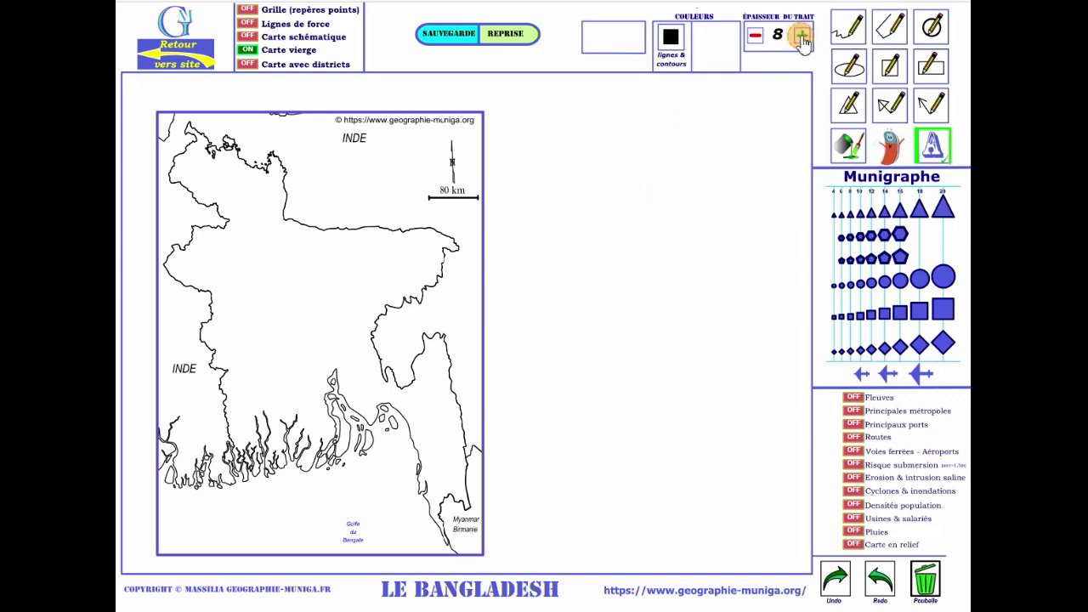
{"action": "left_click", "coordinate": [801, 36]}
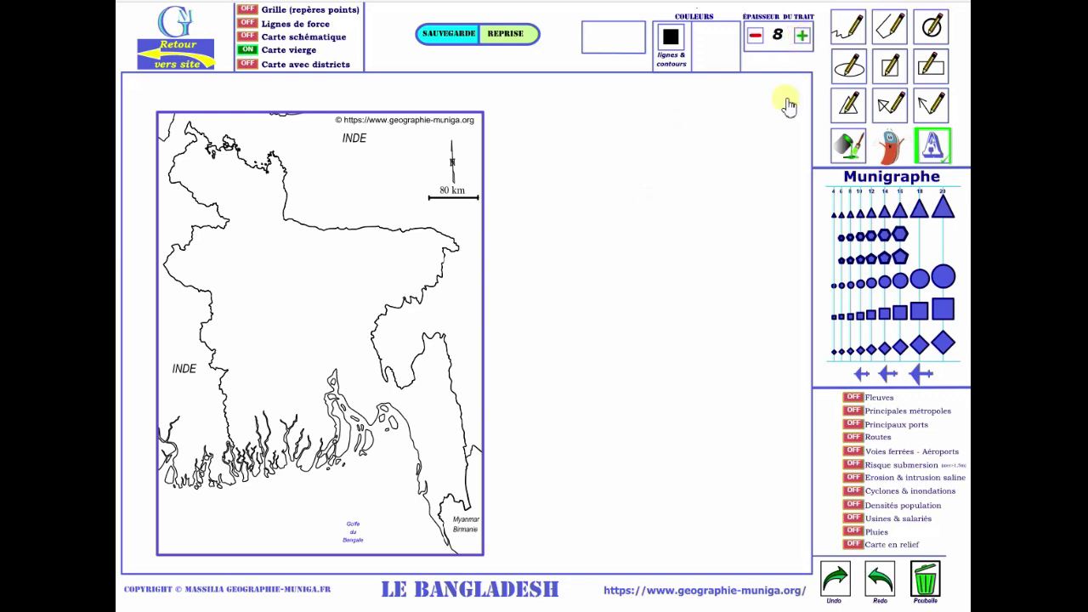
Draw two polygon triangles base to base as a split diamond over north-east Bangladesh.
{"action": "left_click", "coordinate": [848, 107]}
{"action": "left_click_drag", "start_coordinate": [344, 252], "coordinate": [391, 303]}
{"action": "left_click", "coordinate": [392, 311]}
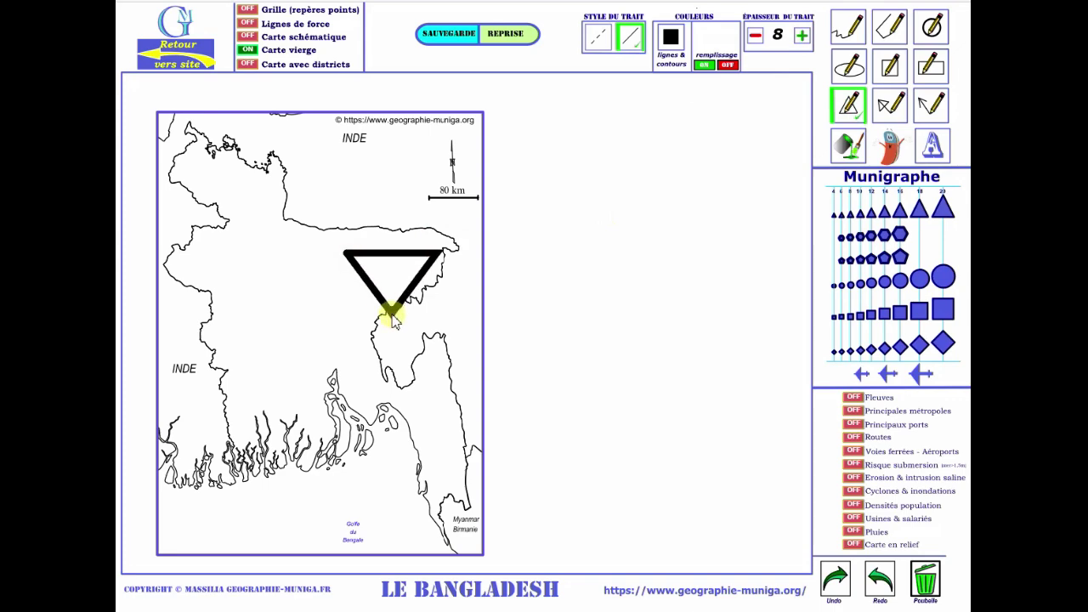
{"action": "left_click", "coordinate": [345, 252]}
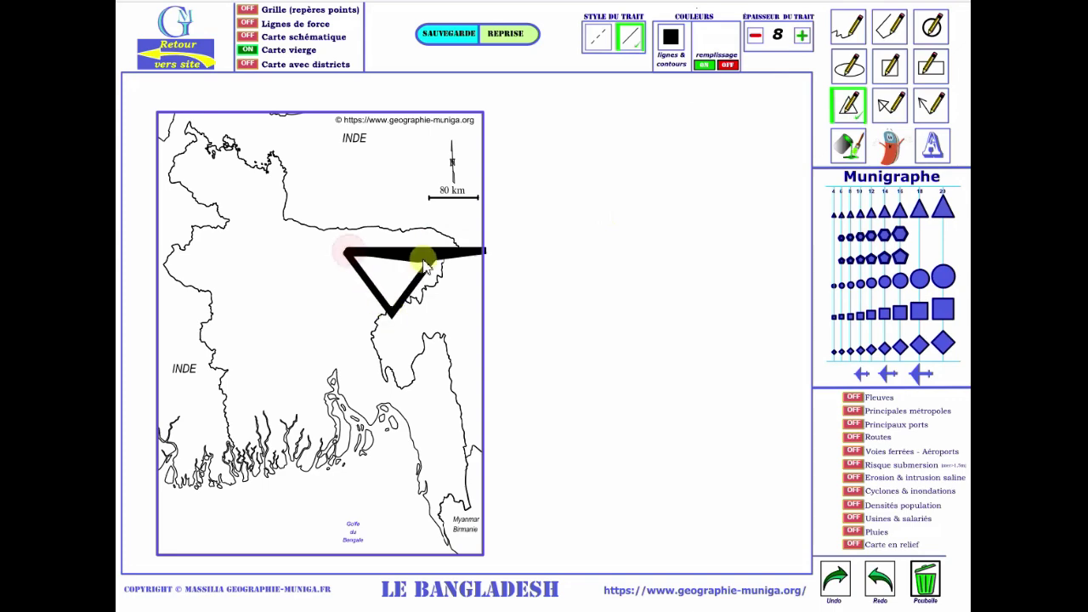
{"action": "left_click_drag", "start_coordinate": [384, 184], "coordinate": [392, 184]}
{"action": "left_click", "coordinate": [392, 186]}
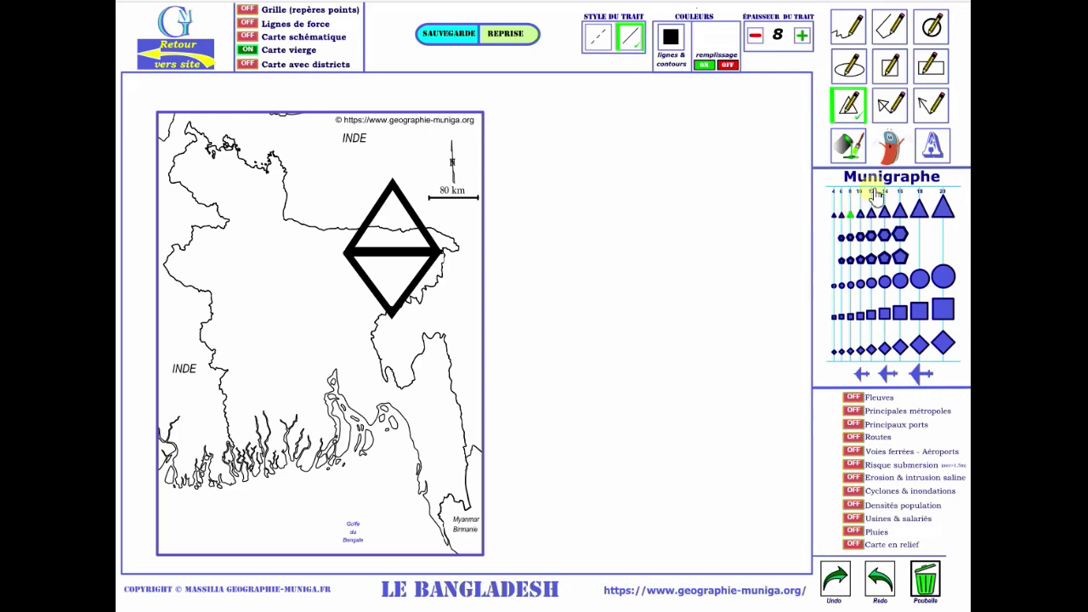
{"action": "left_click", "coordinate": [889, 153]}
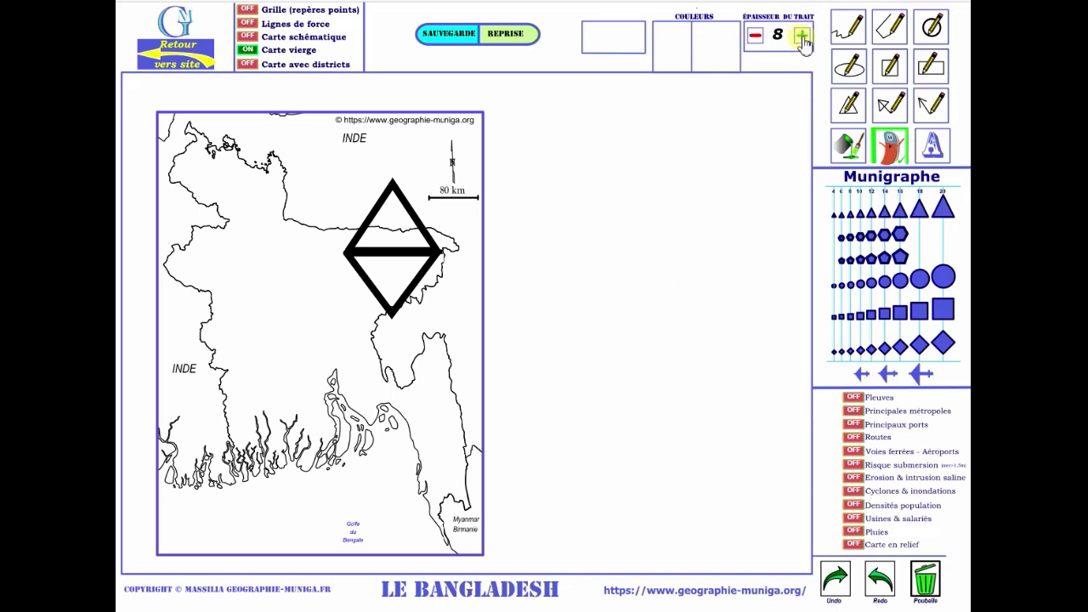
Erase the diamond's right corner at thickness 12 and cut a gap in its upper-right edge at thickness 5.
{"action": "left_click", "coordinate": [801, 35]}
{"action": "left_click", "coordinate": [802, 36]}
{"action": "left_click", "coordinate": [802, 36]}
{"action": "left_click", "coordinate": [801, 36]}
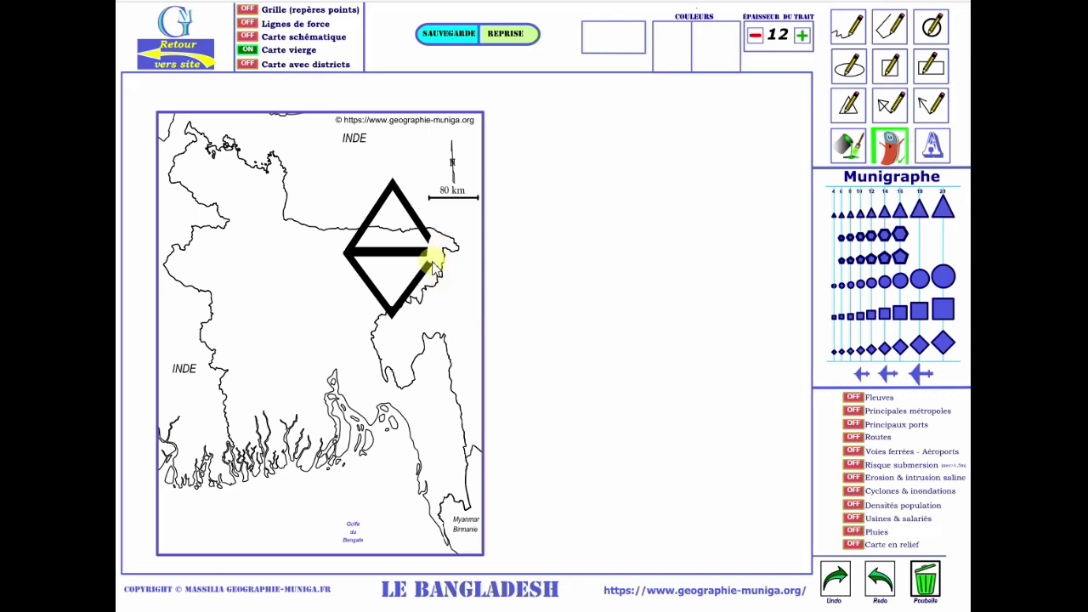
{"action": "left_click_drag", "start_coordinate": [433, 243], "coordinate": [431, 264]}
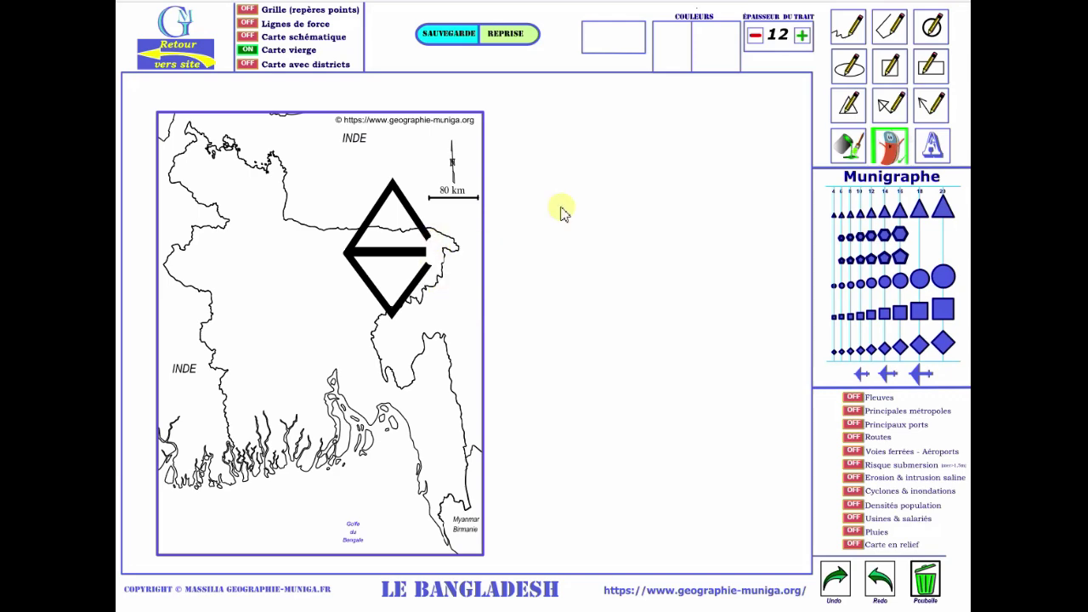
{"action": "left_click", "coordinate": [755, 36]}
{"action": "left_click", "coordinate": [755, 36]}
{"action": "left_click", "coordinate": [755, 36]}
{"action": "left_click", "coordinate": [754, 36]}
{"action": "left_click", "coordinate": [754, 35]}
{"action": "left_click", "coordinate": [755, 36]}
{"action": "left_click", "coordinate": [754, 35]}
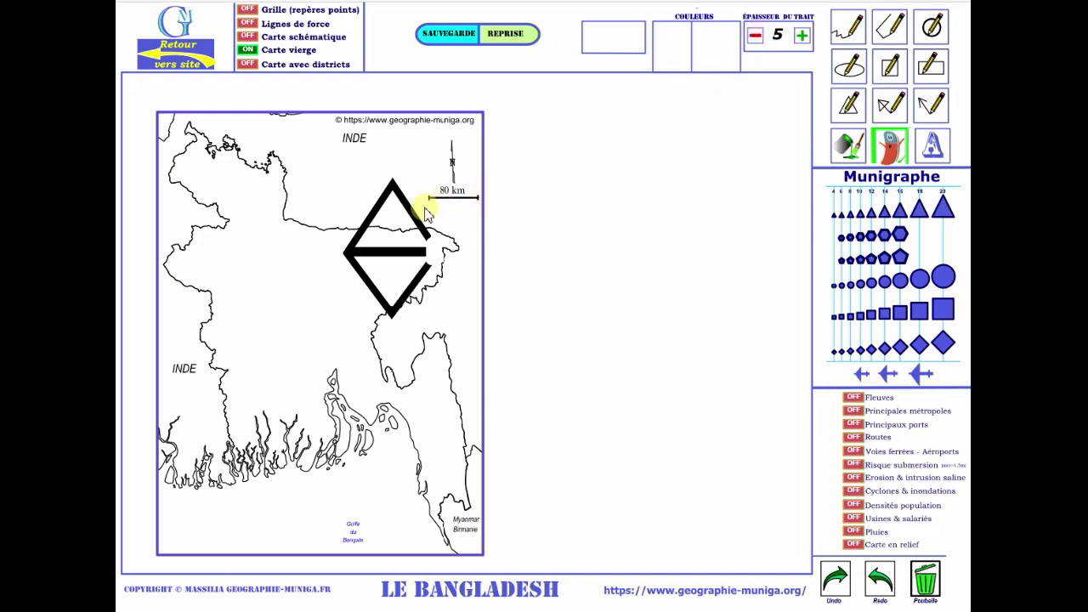
{"action": "mouse_move", "coordinate": [427, 214]}
{"action": "left_mouse_down"}
{"action": "mouse_move", "coordinate": [408, 218]}
{"action": "mouse_move", "coordinate": [430, 213]}
{"action": "left_mouse_up"}
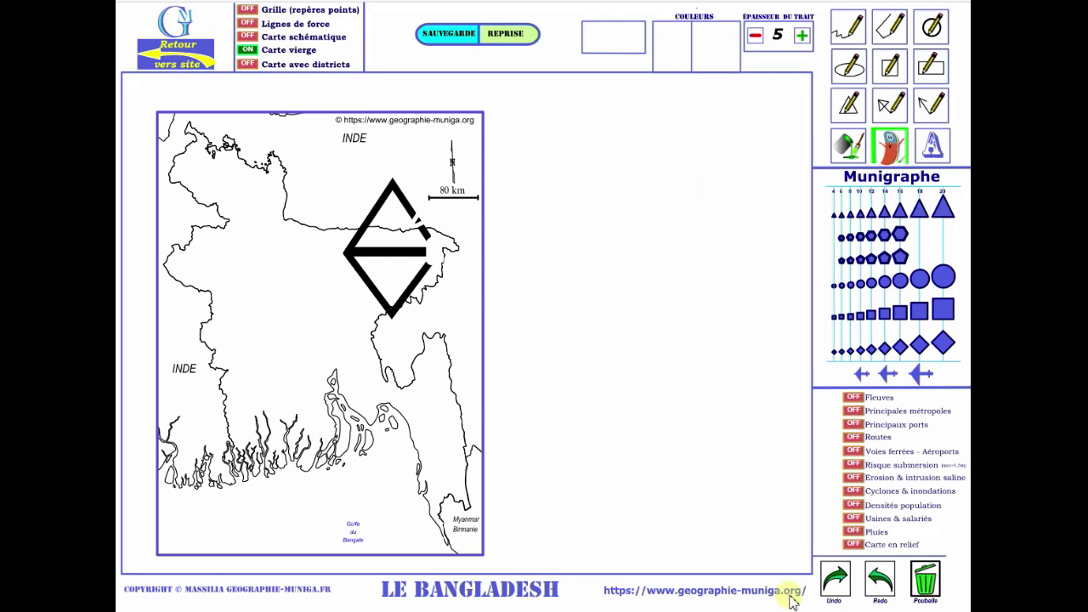
Undo the three erasing steps, then redo them to bring the erasures back.
{"action": "left_click", "coordinate": [835, 581]}
{"action": "left_click", "coordinate": [835, 581]}
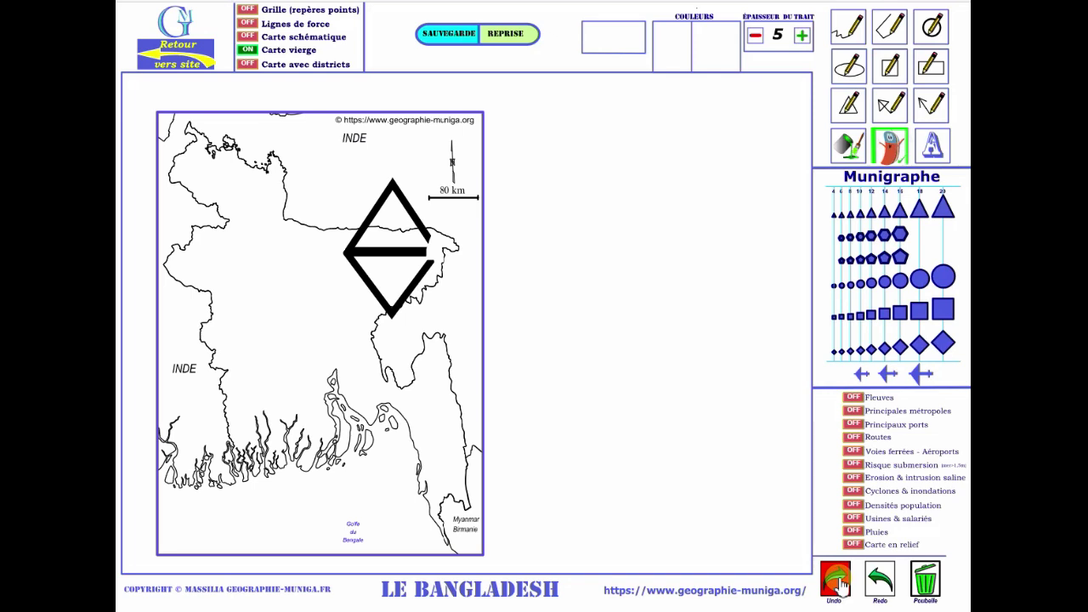
{"action": "left_click", "coordinate": [835, 580]}
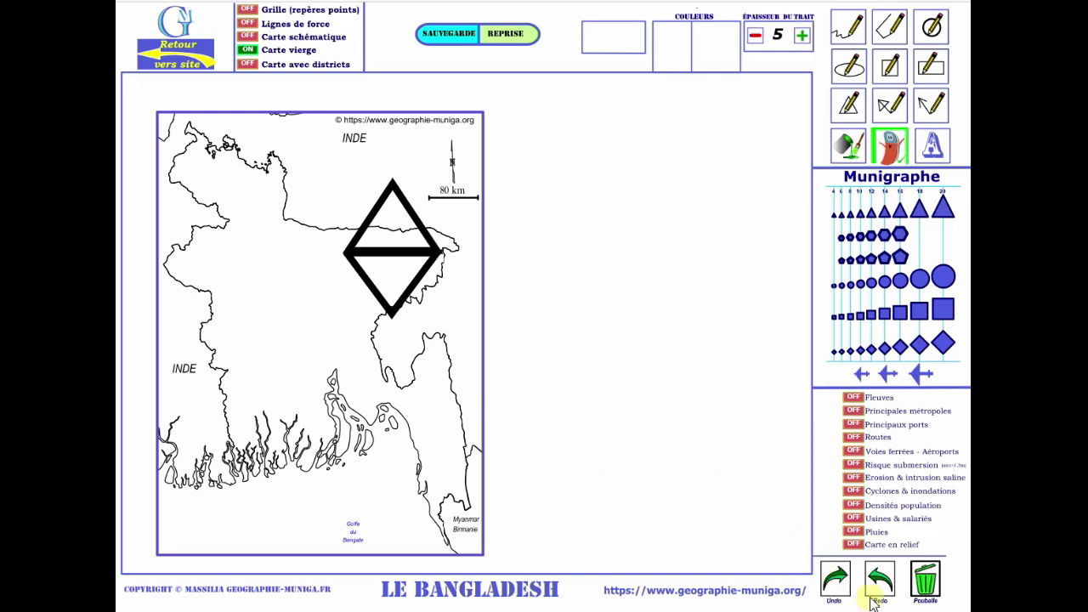
{"action": "left_click", "coordinate": [880, 581]}
{"action": "left_click", "coordinate": [879, 580]}
{"action": "left_click", "coordinate": [880, 581]}
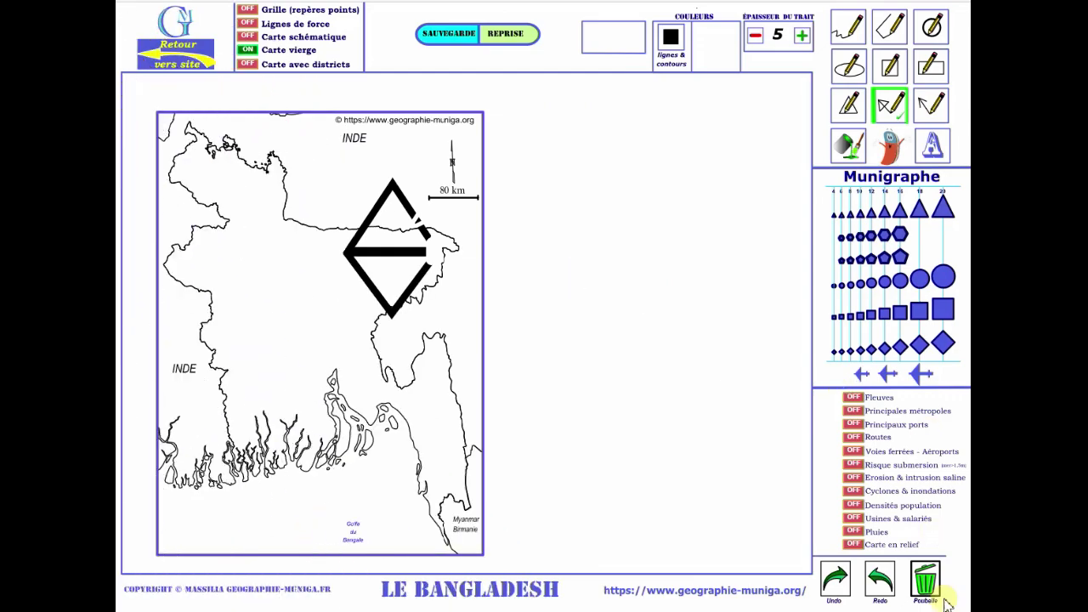
Clear the map and draw two overlapping outline circles at thickness 3 over north-west Bangladesh.
{"action": "left_click", "coordinate": [925, 585]}
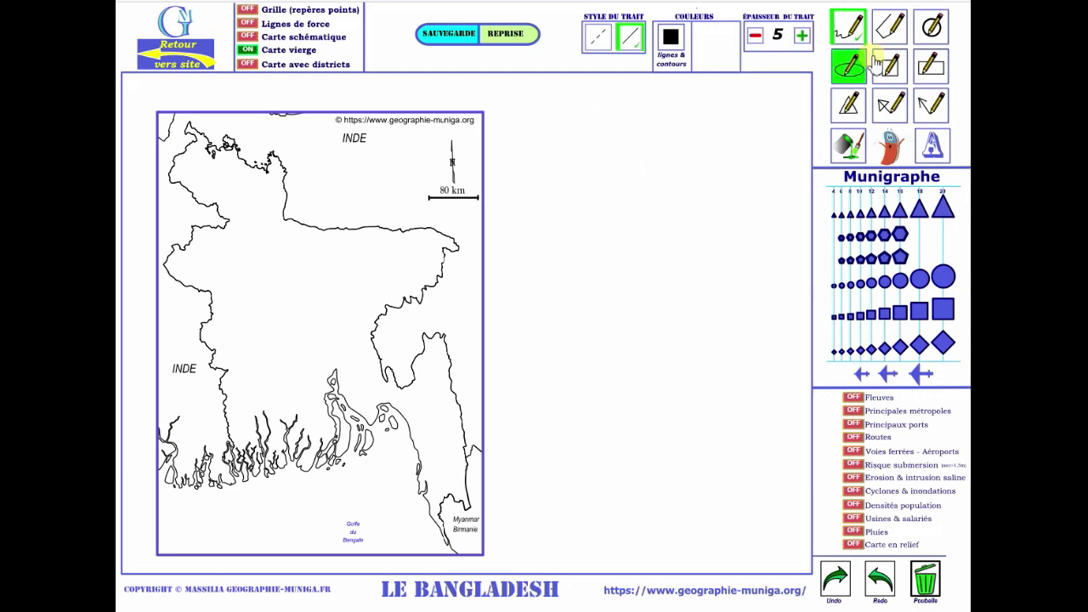
{"action": "left_click", "coordinate": [933, 28]}
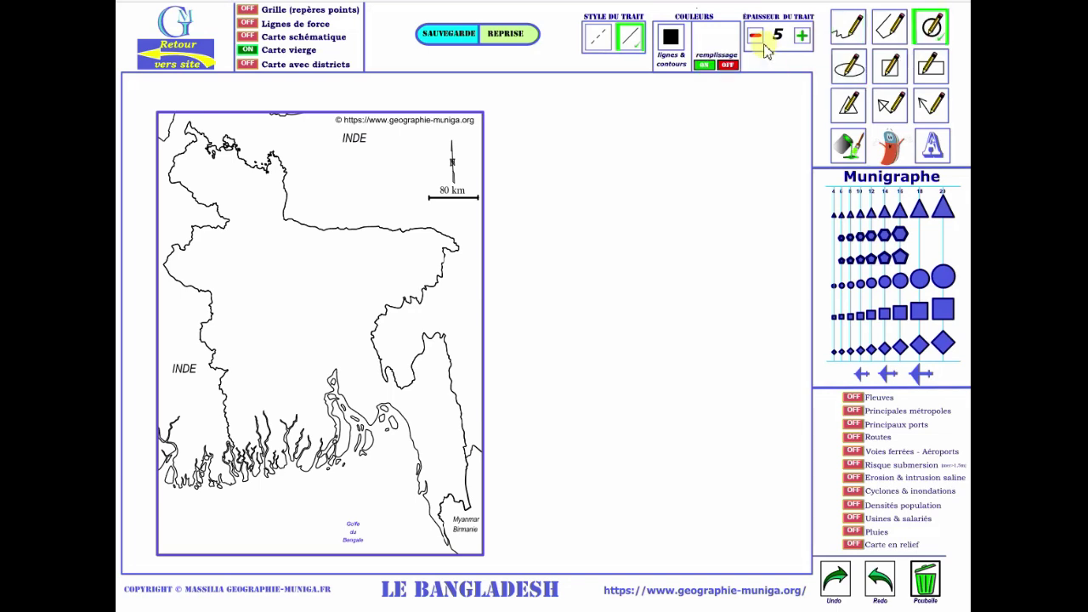
{"action": "left_click", "coordinate": [755, 37]}
{"action": "left_click", "coordinate": [755, 36]}
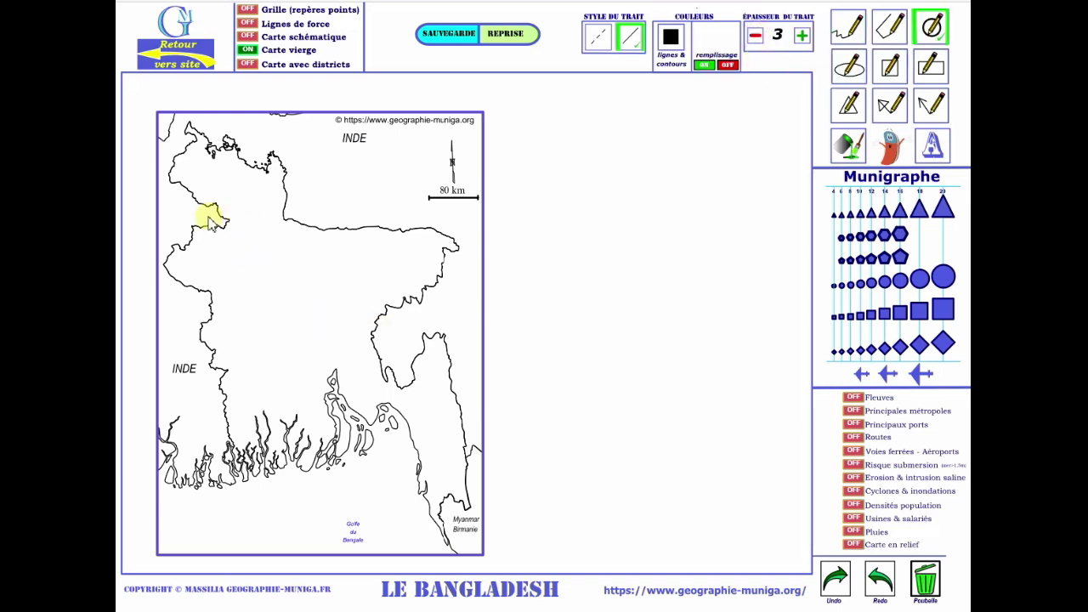
{"action": "left_click_drag", "start_coordinate": [210, 219], "coordinate": [244, 255]}
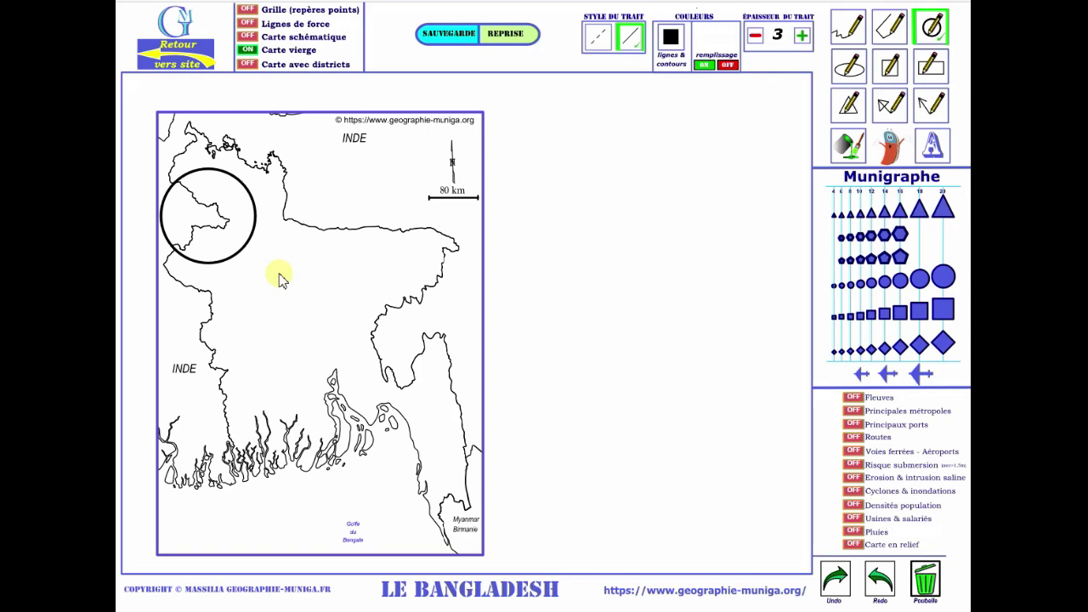
{"action": "mouse_move", "coordinate": [238, 206]}
{"action": "left_mouse_down"}
{"action": "mouse_move", "coordinate": [289, 238]}
{"action": "mouse_move", "coordinate": [279, 223]}
{"action": "left_mouse_up"}
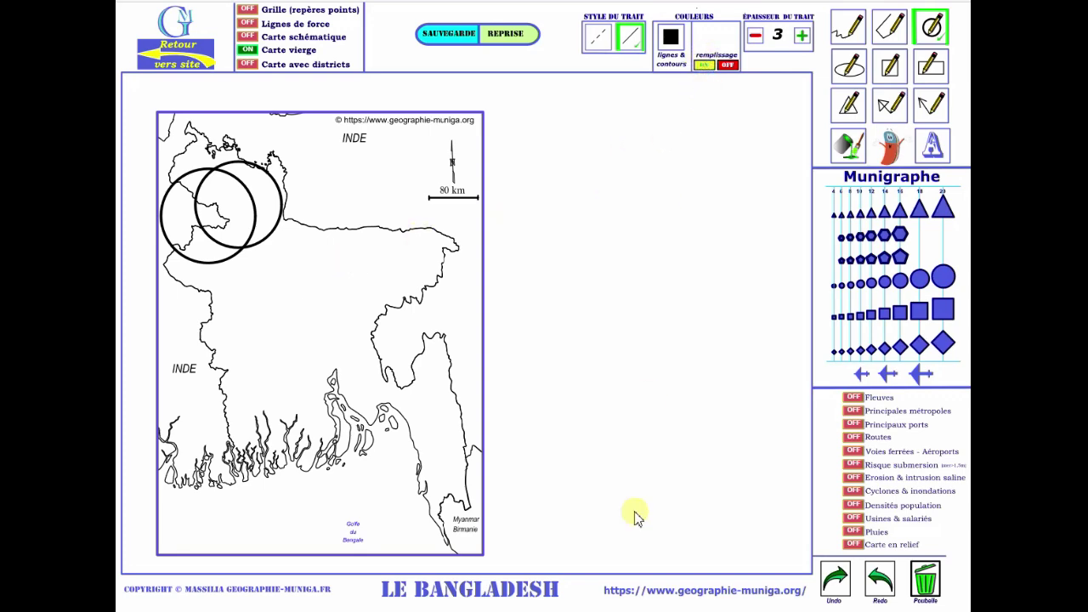
{"action": "left_click", "coordinate": [702, 63]}
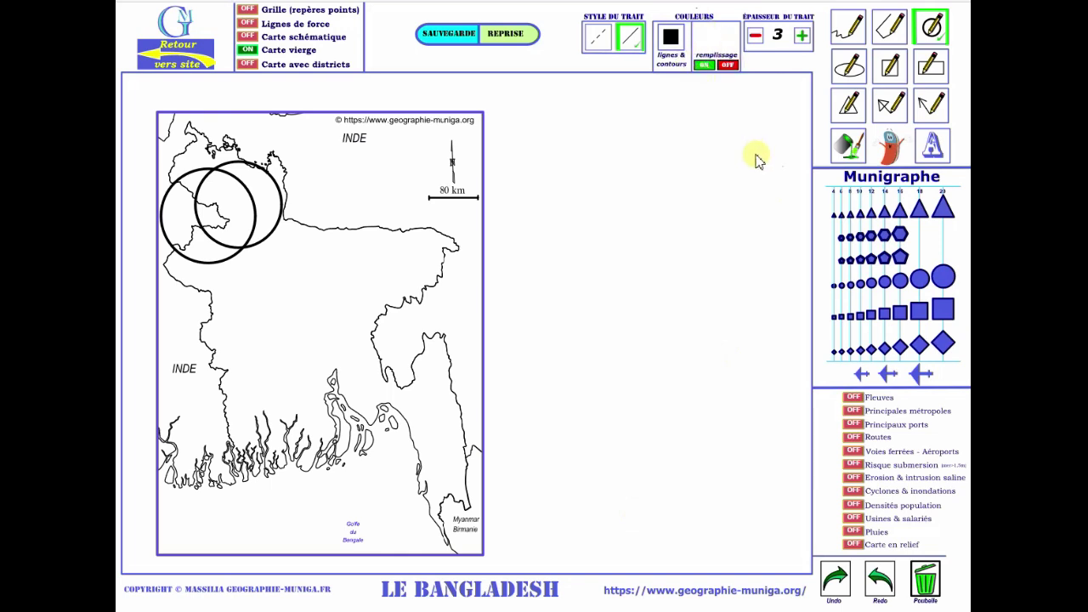
Draw a short freehand line near INDE, then select the circle tool with remplissage on.
{"action": "left_click", "coordinate": [848, 29]}
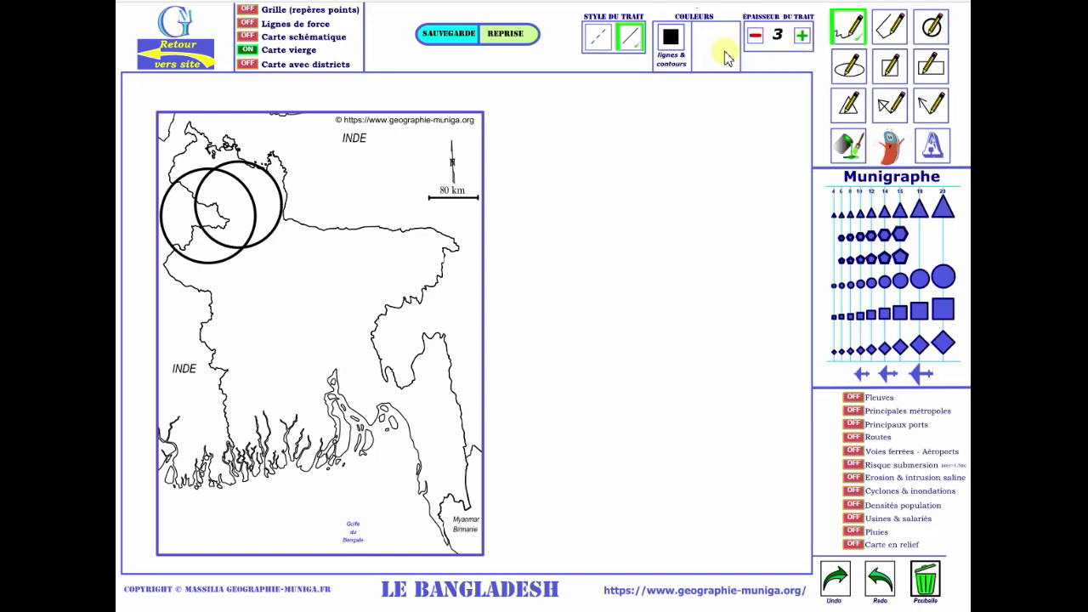
{"action": "mouse_move", "coordinate": [423, 158]}
{"action": "left_mouse_down"}
{"action": "mouse_move", "coordinate": [403, 170]}
{"action": "mouse_move", "coordinate": [363, 158]}
{"action": "left_mouse_up"}
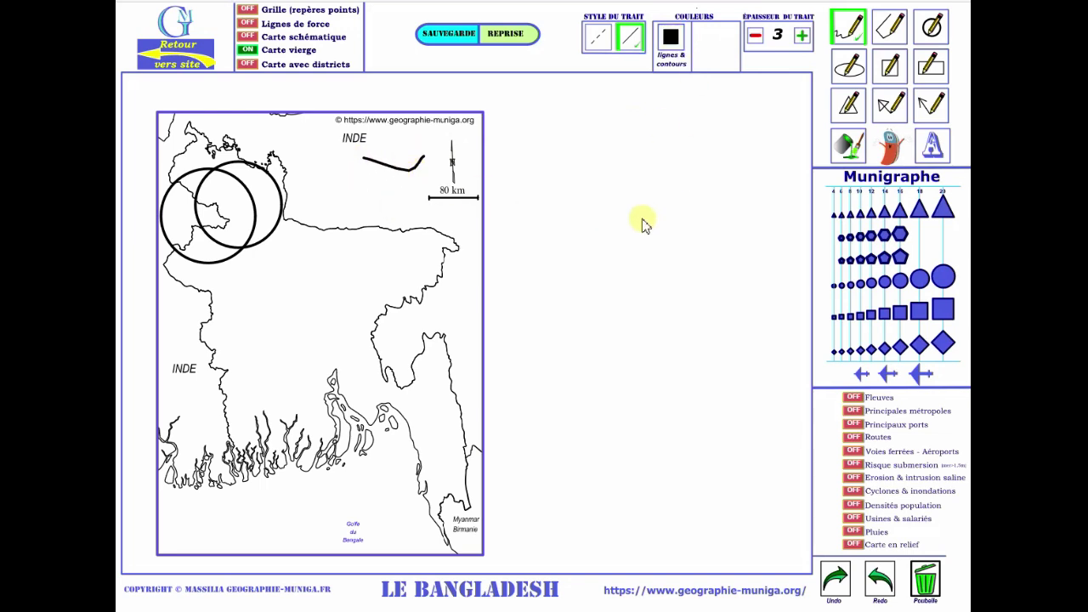
{"action": "left_click", "coordinate": [931, 27]}
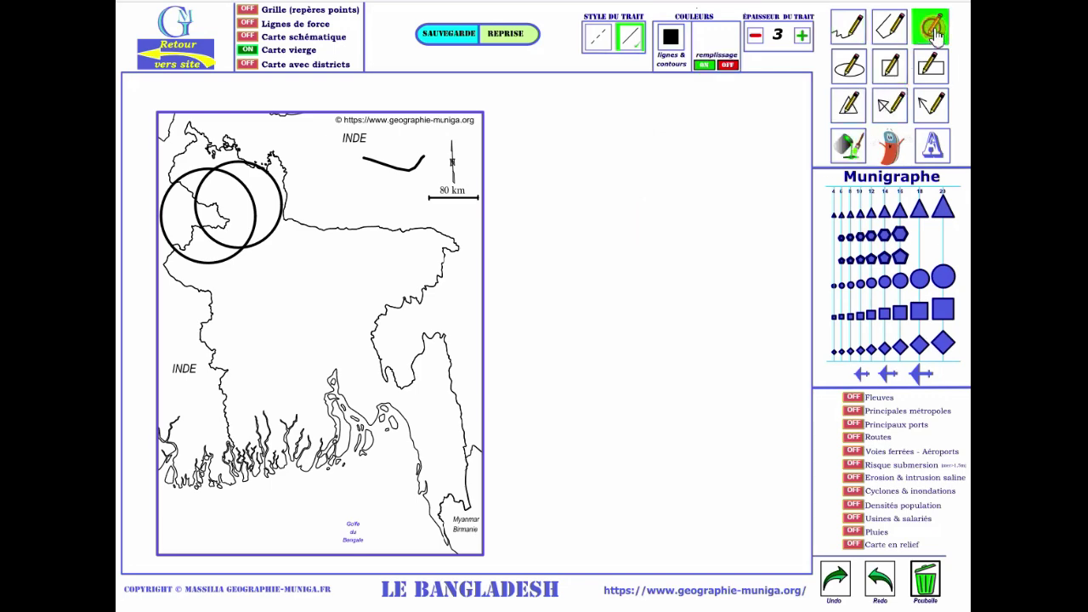
{"action": "left_click", "coordinate": [705, 68]}
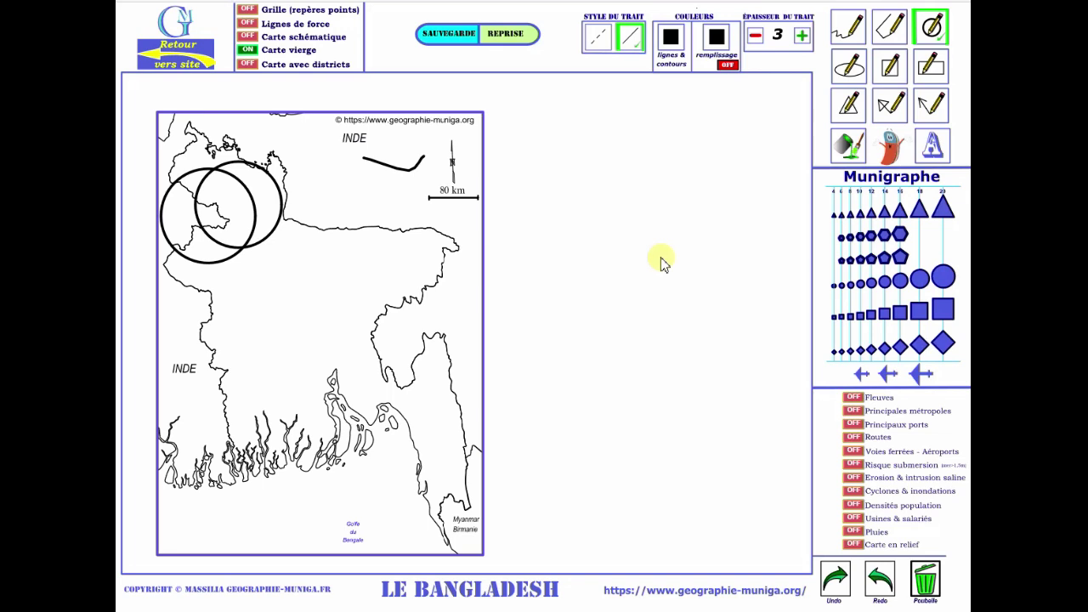
Open the Couleurs de remplissage fill-colour palette.
{"action": "left_click", "coordinate": [718, 39]}
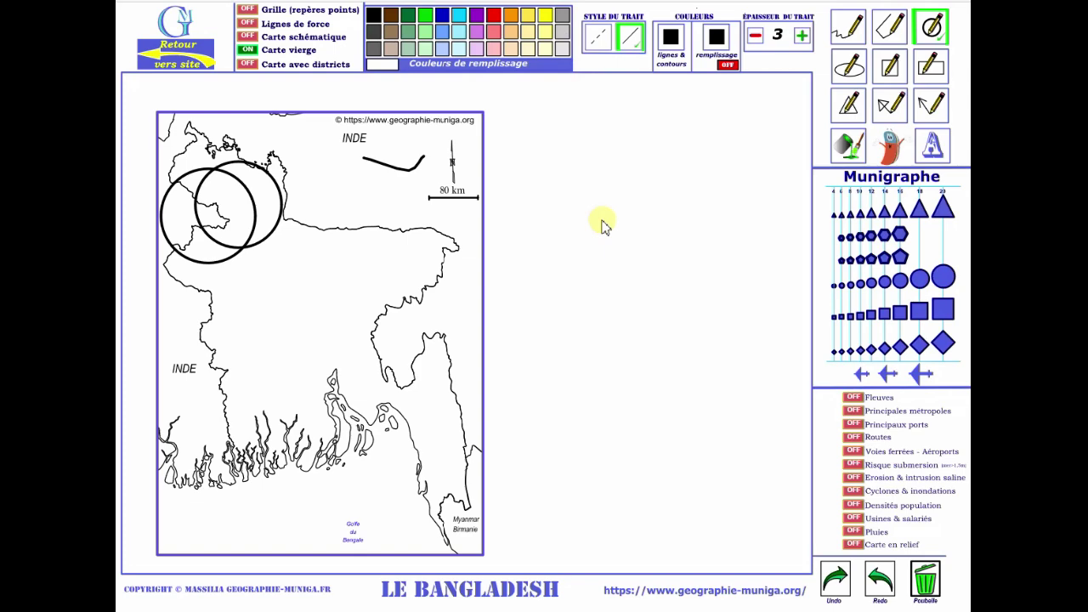
Choose blue fill and draw a blue-filled circle just east of the outline circles.
{"action": "left_click", "coordinate": [447, 20]}
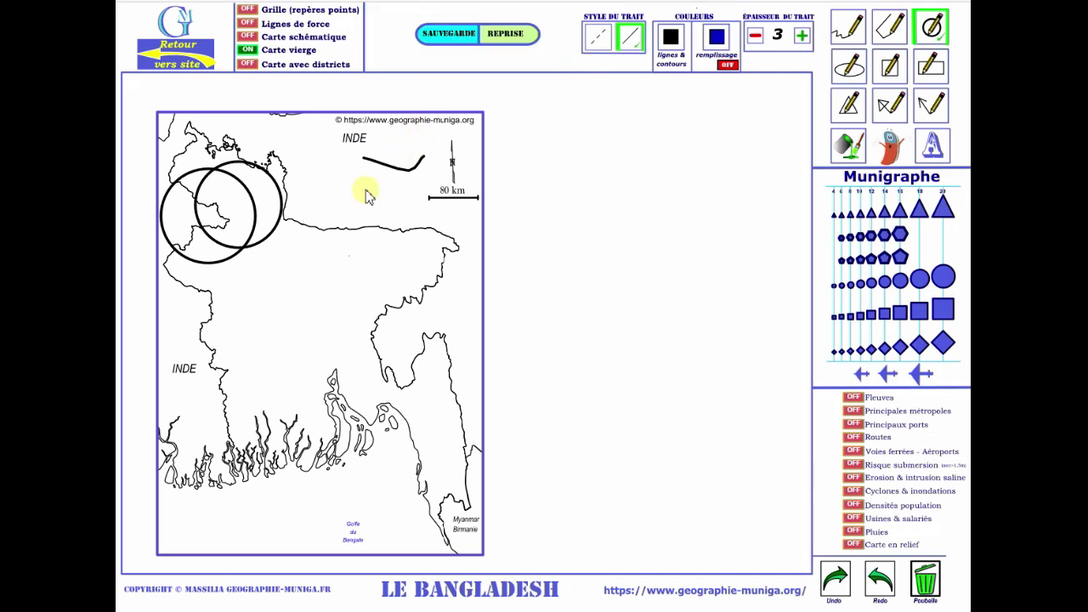
{"action": "left_click_drag", "start_coordinate": [321, 231], "coordinate": [359, 258]}
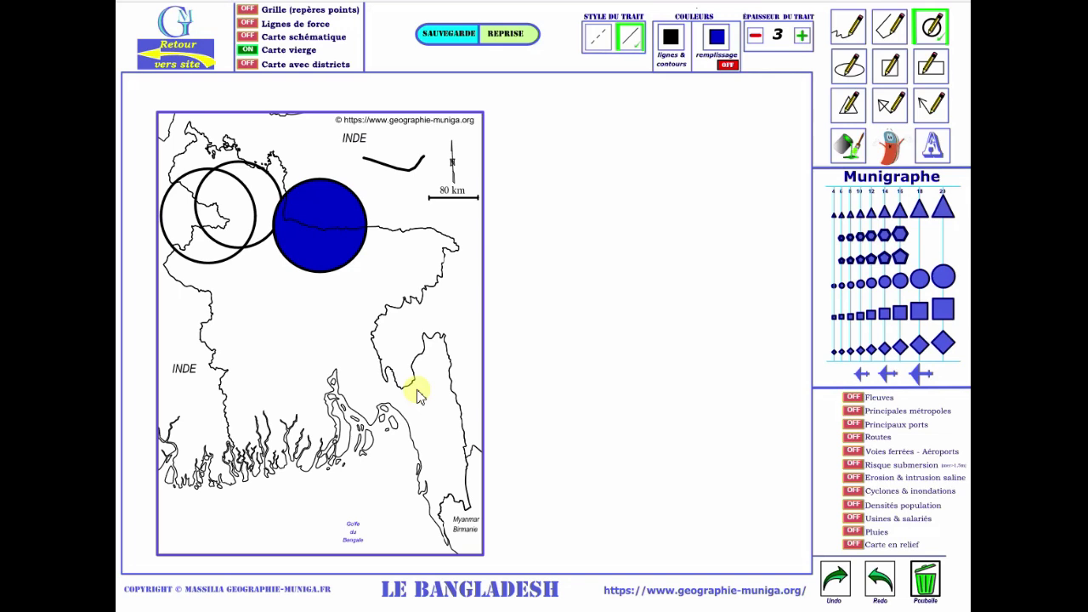
{"action": "left_click", "coordinate": [717, 43]}
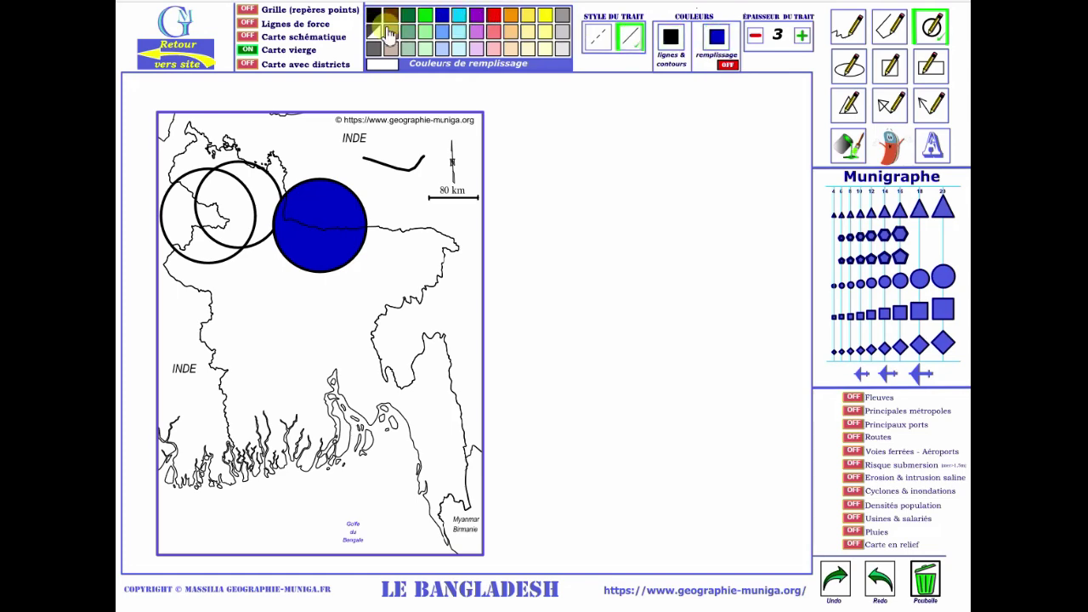
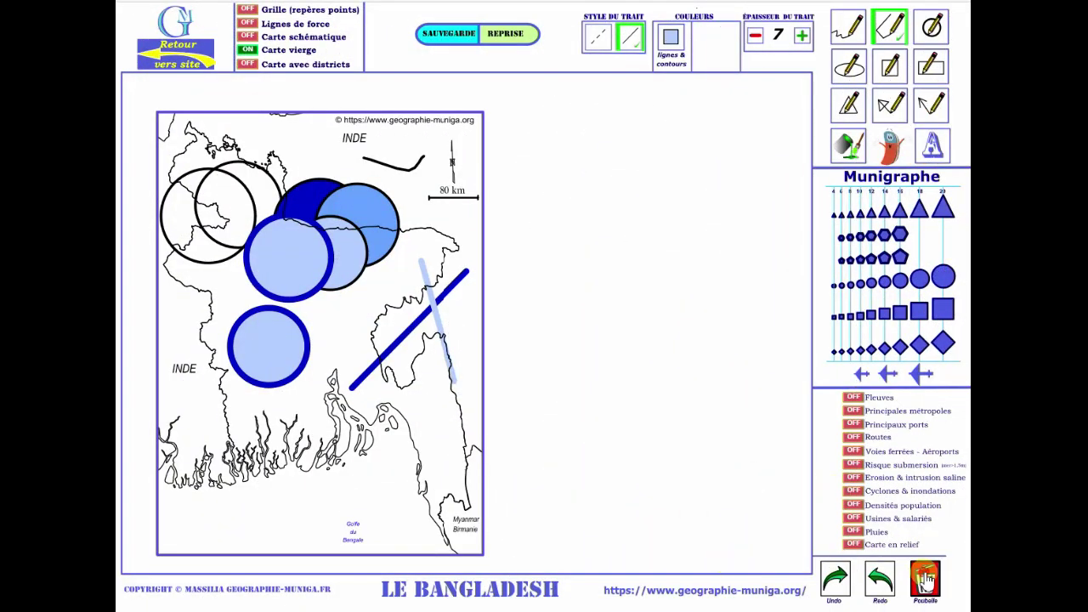
Clear all earlier drawings with the trash button and switch Carte avec districts on.
{"action": "left_click", "coordinate": [925, 580]}
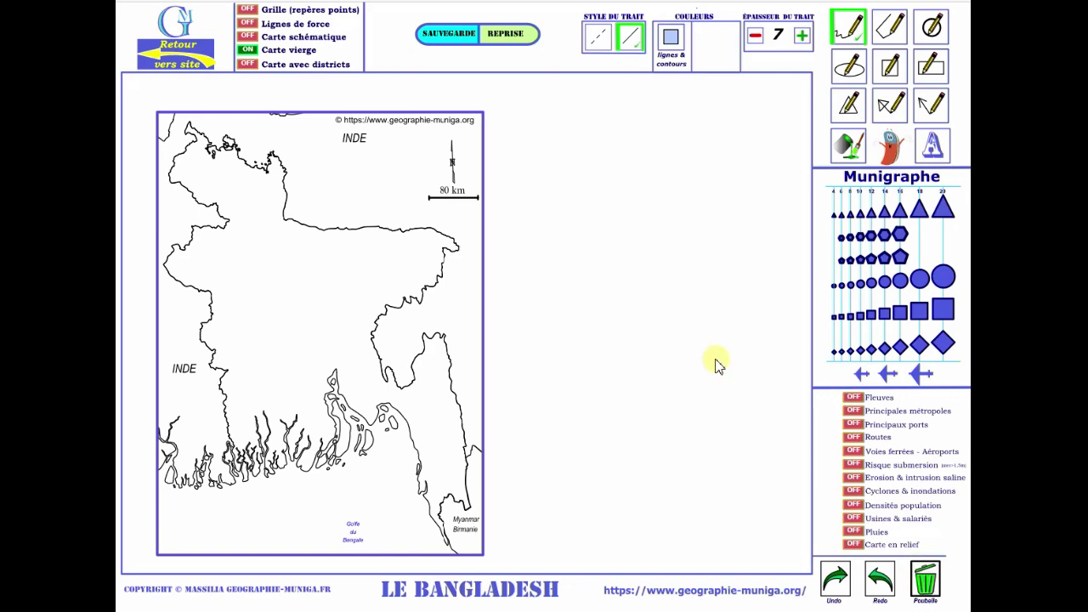
{"action": "left_click", "coordinate": [247, 65]}
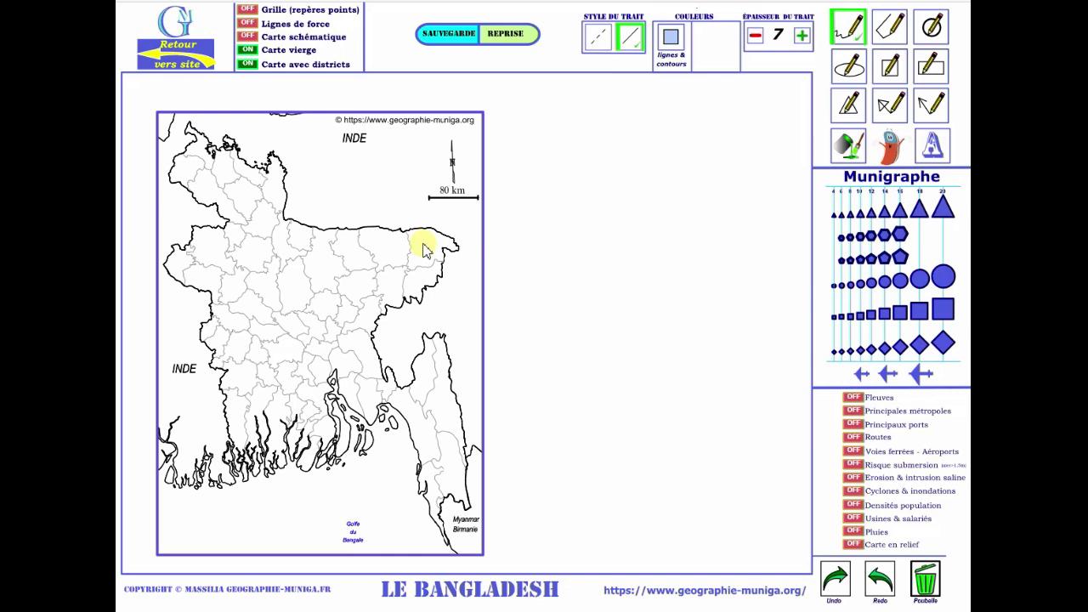
{"action": "left_click", "coordinate": [848, 146]}
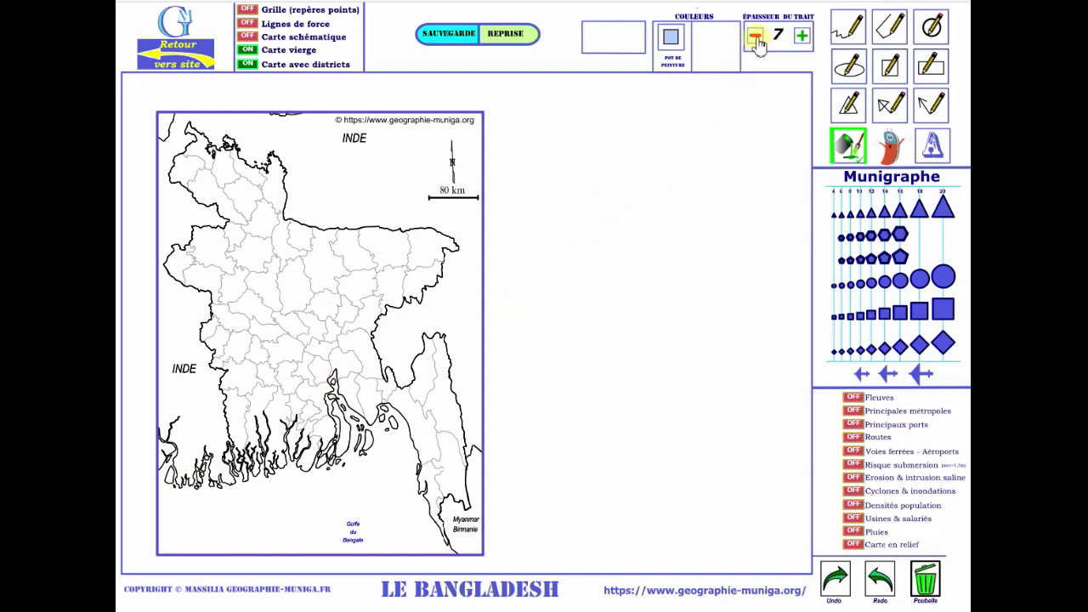
Lower the line thickness from 7 to 4 and paint the north-eastern border district light blue.
{"action": "left_click", "coordinate": [756, 38]}
{"action": "left_click", "coordinate": [755, 38]}
{"action": "left_click", "coordinate": [755, 39]}
{"action": "left_click", "coordinate": [409, 238]}
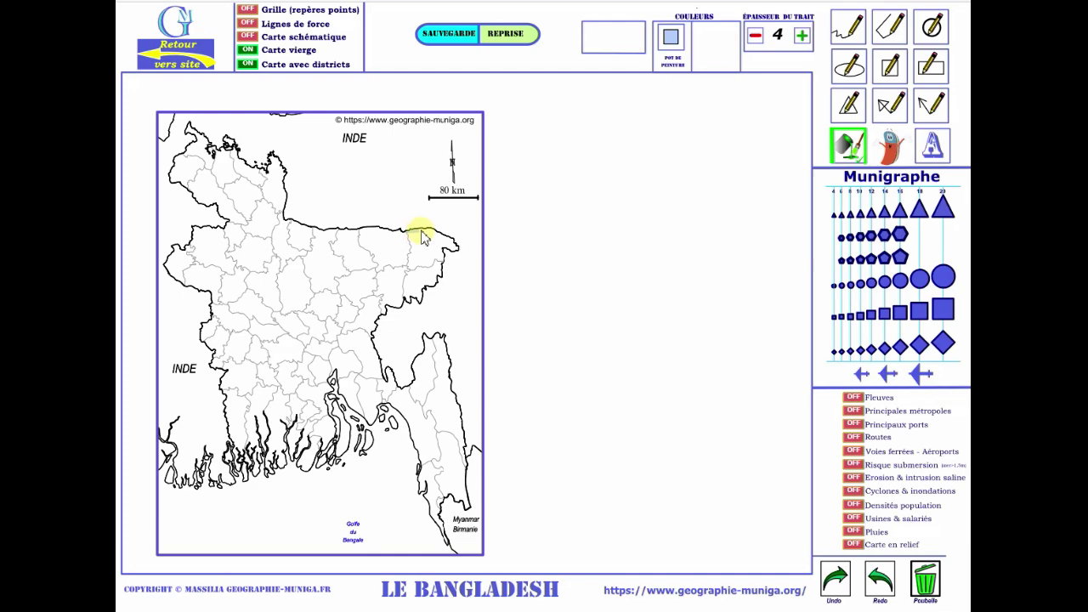
{"action": "mouse_move", "coordinate": [430, 230]}
{"action": "left_mouse_down"}
{"action": "mouse_move", "coordinate": [456, 253]}
{"action": "mouse_move", "coordinate": [442, 248]}
{"action": "mouse_move", "coordinate": [426, 267]}
{"action": "mouse_move", "coordinate": [410, 269]}
{"action": "mouse_move", "coordinate": [416, 243]}
{"action": "mouse_move", "coordinate": [406, 236]}
{"action": "left_mouse_up"}
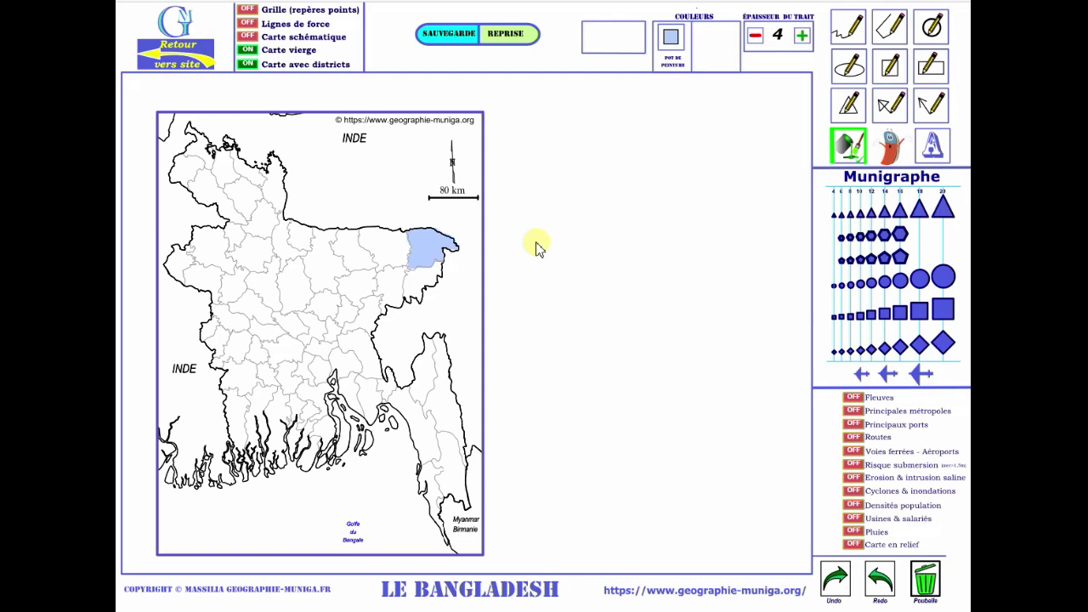
{"action": "left_click", "coordinate": [892, 157]}
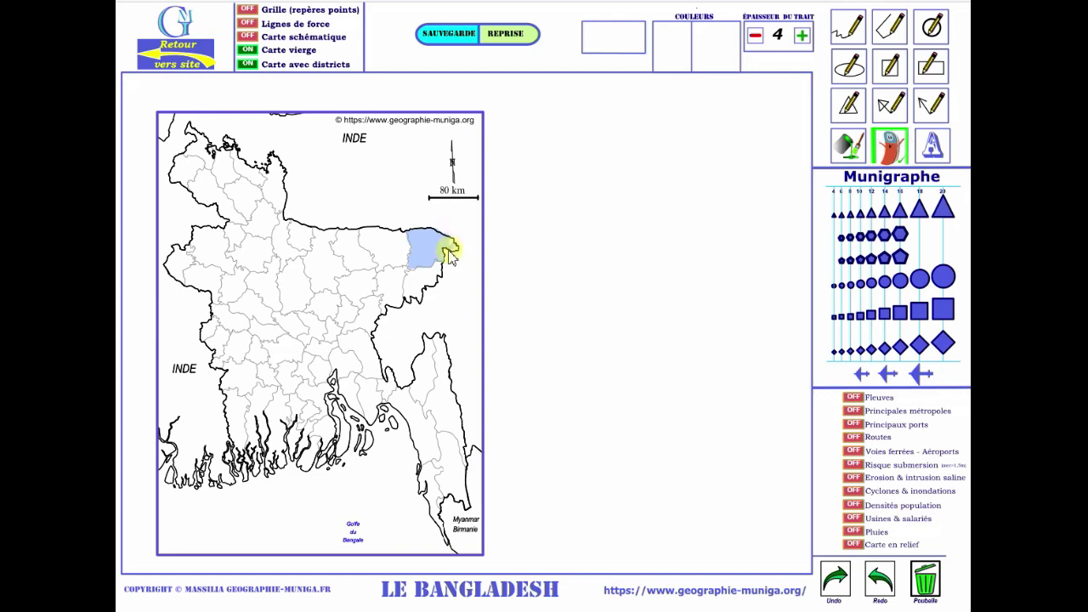
{"action": "left_click", "coordinate": [804, 35]}
{"action": "left_click", "coordinate": [804, 36]}
{"action": "left_click", "coordinate": [804, 36]}
{"action": "left_click", "coordinate": [804, 36]}
{"action": "left_click", "coordinate": [804, 36]}
{"action": "mouse_move", "coordinate": [464, 231]}
{"action": "left_mouse_down"}
{"action": "mouse_move", "coordinate": [445, 263]}
{"action": "mouse_move", "coordinate": [459, 239]}
{"action": "mouse_move", "coordinate": [456, 251]}
{"action": "left_mouse_up"}
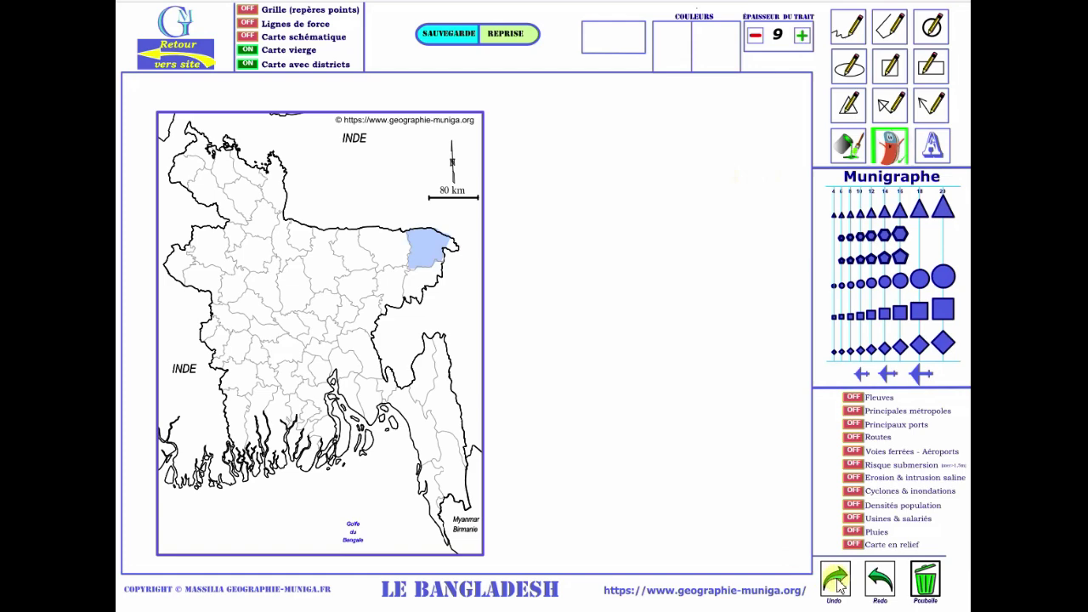
{"action": "left_click", "coordinate": [848, 144]}
{"action": "left_click", "coordinate": [755, 36]}
{"action": "left_click", "coordinate": [754, 36]}
{"action": "left_click", "coordinate": [755, 36]}
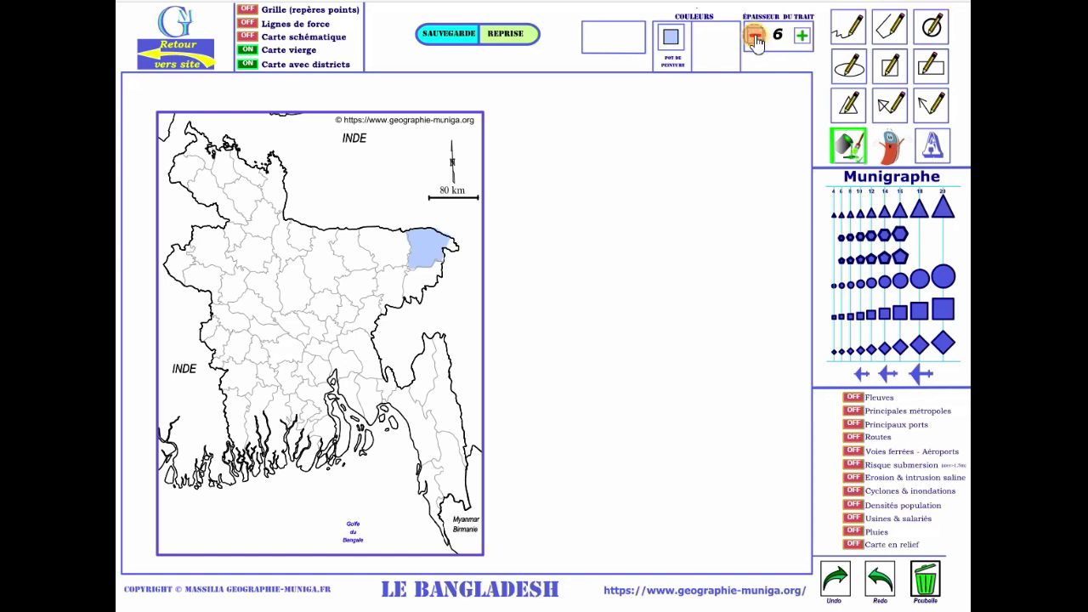
{"action": "left_click", "coordinate": [755, 37]}
{"action": "left_click", "coordinate": [755, 37]}
{"action": "left_click", "coordinate": [449, 242]}
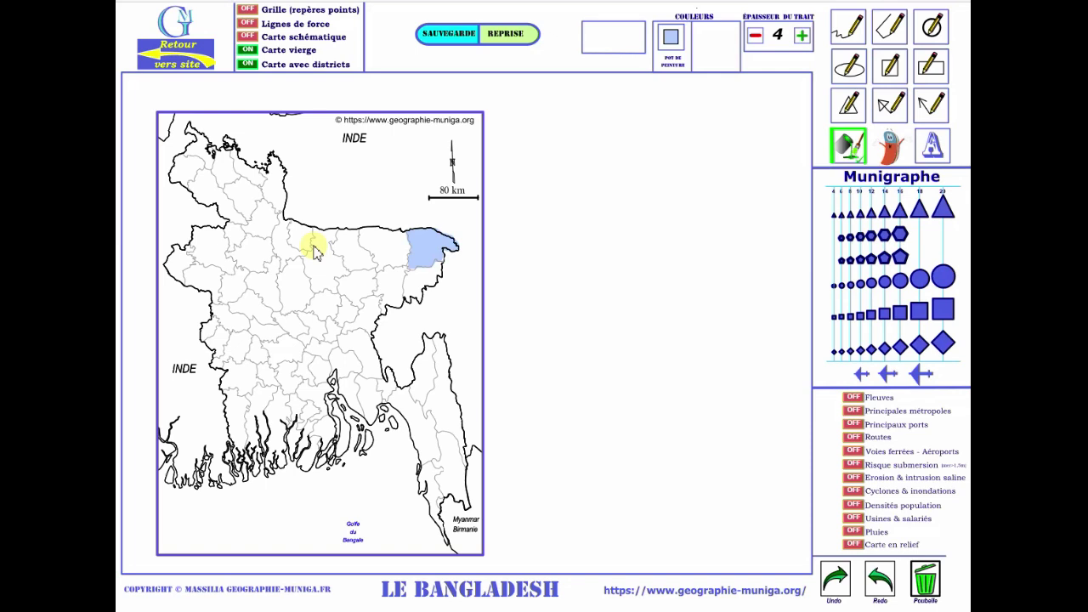
Place the largest triangle symbol in central Bangladesh in black with outline thickness 2.
{"action": "left_click", "coordinate": [947, 214]}
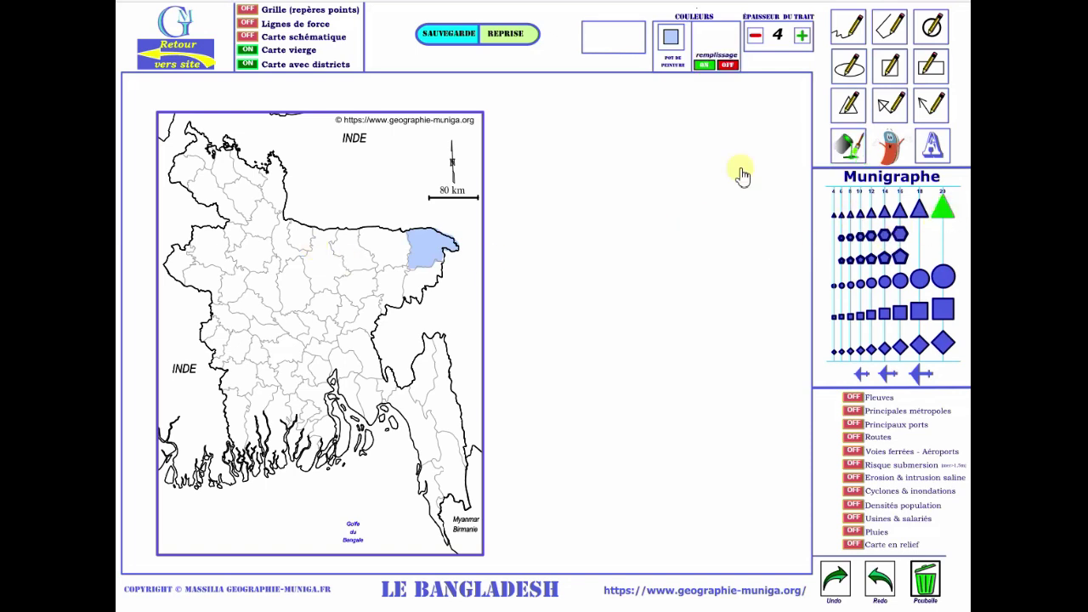
{"action": "left_click", "coordinate": [671, 40]}
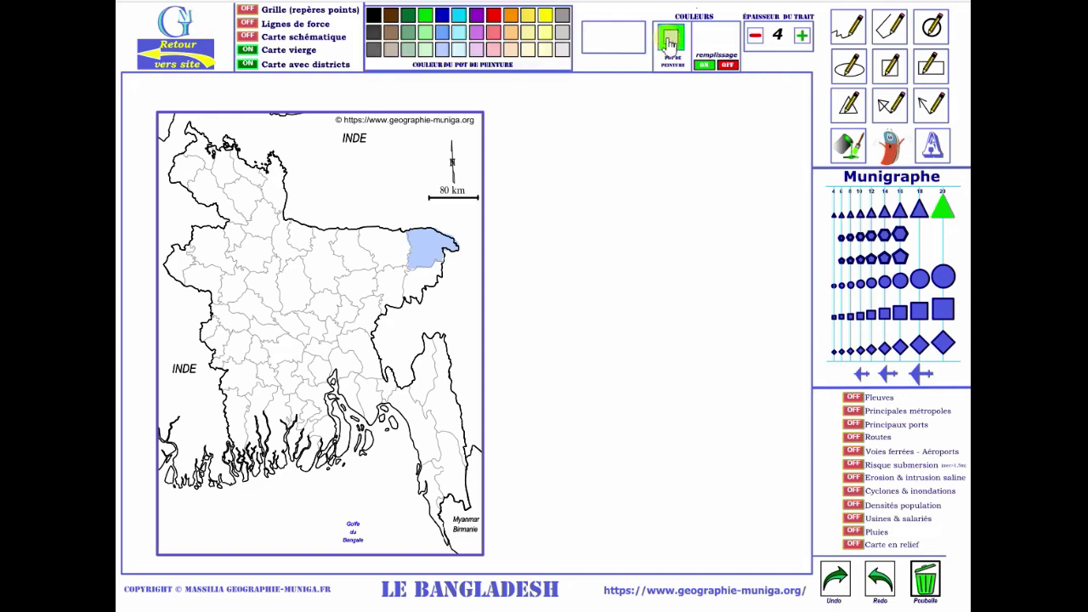
{"action": "left_click", "coordinate": [374, 15]}
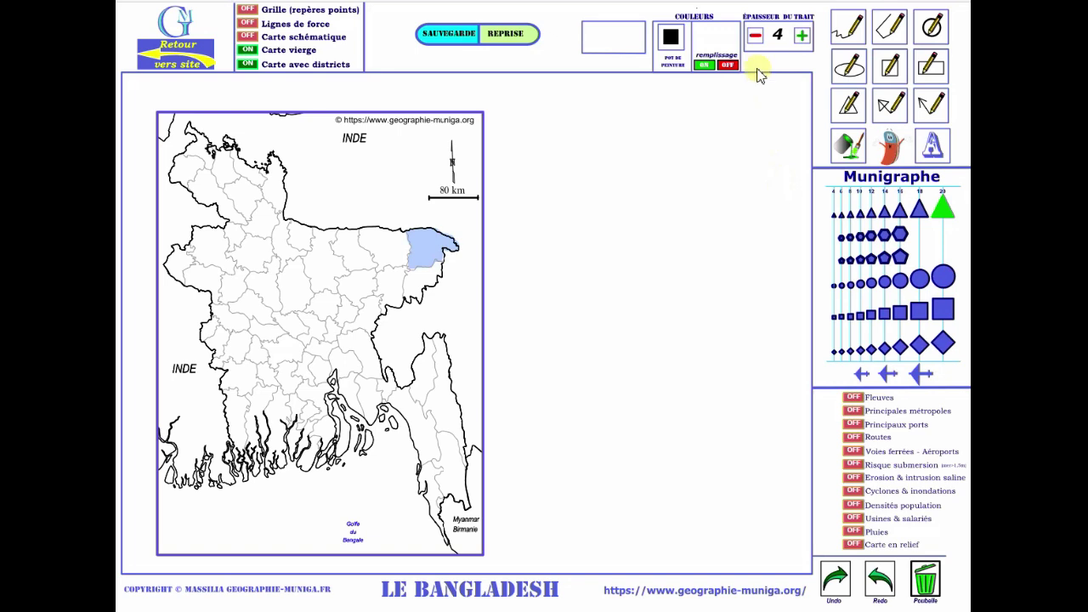
{"action": "left_click", "coordinate": [755, 37]}
{"action": "left_click", "coordinate": [754, 36]}
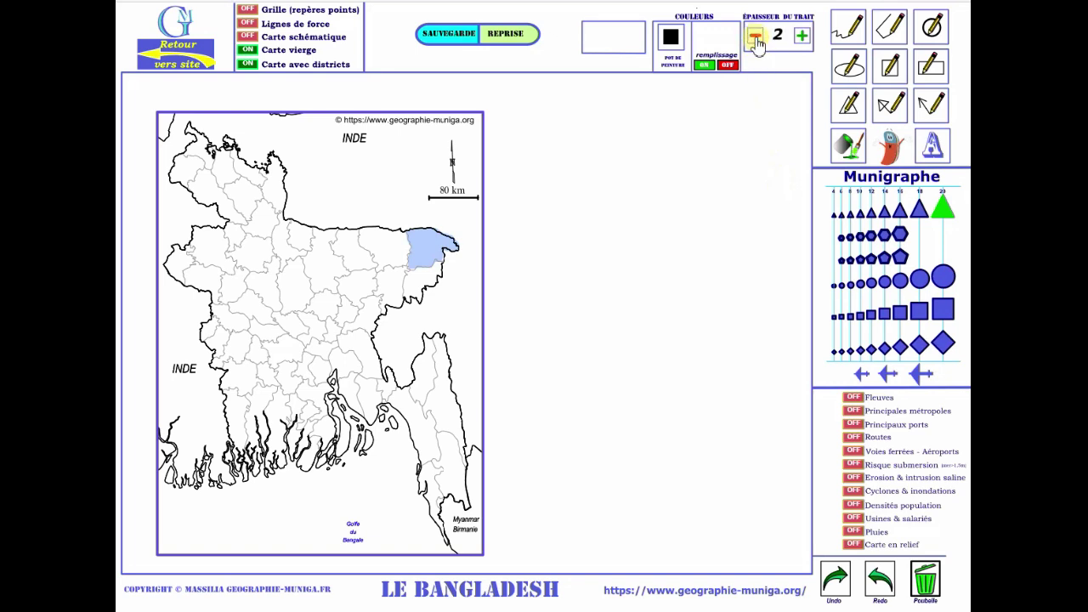
{"action": "left_click", "coordinate": [297, 288]}
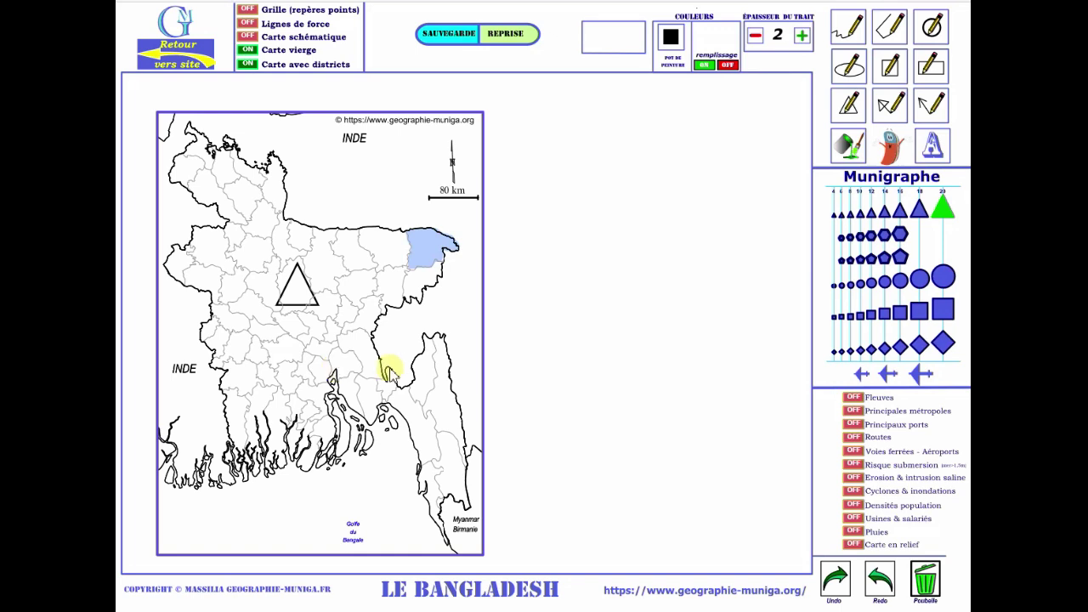
Draw a straight line through the triangle, overlap a second large triangle, and turn filling on.
{"action": "left_click", "coordinate": [889, 32]}
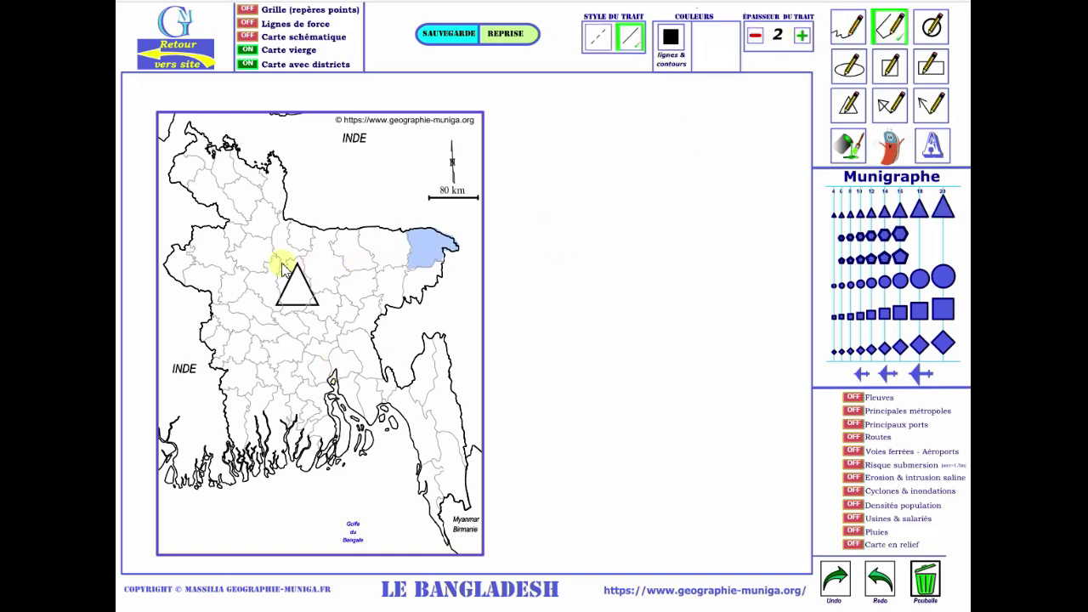
{"action": "left_click_drag", "start_coordinate": [341, 262], "coordinate": [266, 323]}
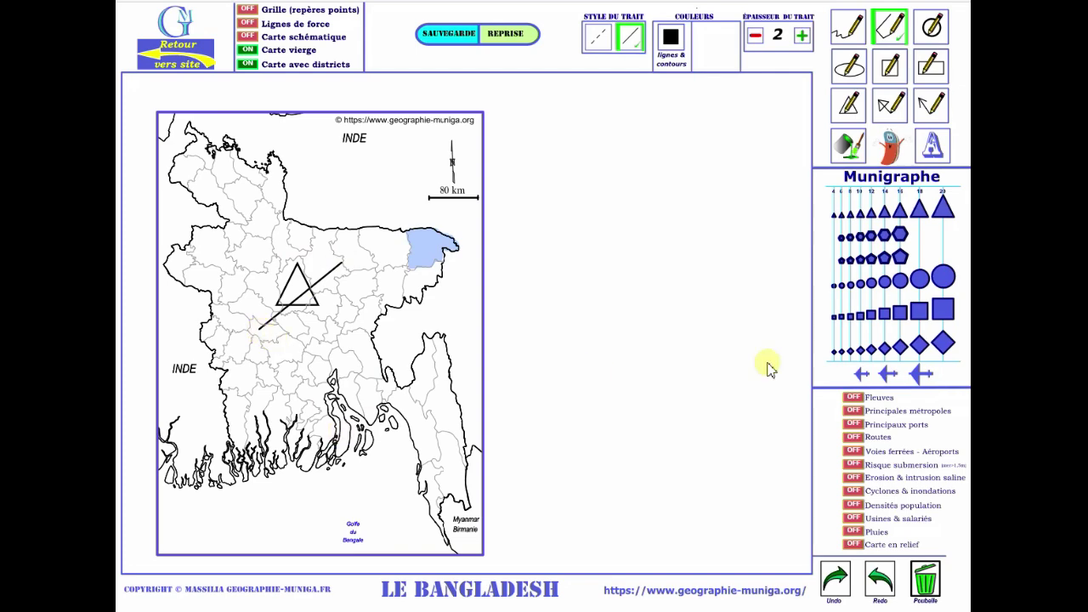
{"action": "left_click", "coordinate": [942, 208]}
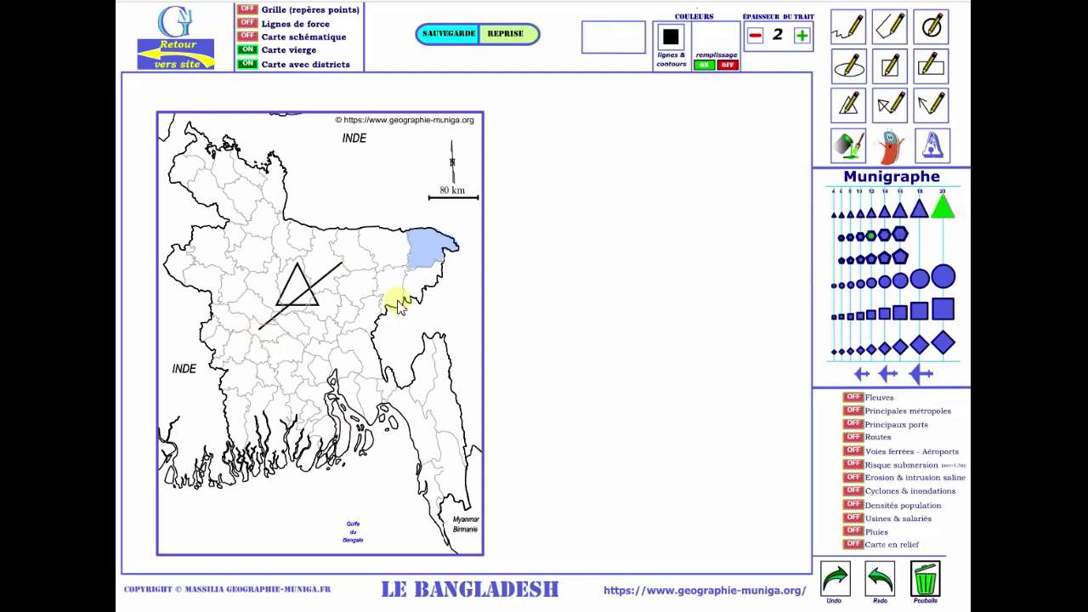
{"action": "left_click", "coordinate": [328, 274]}
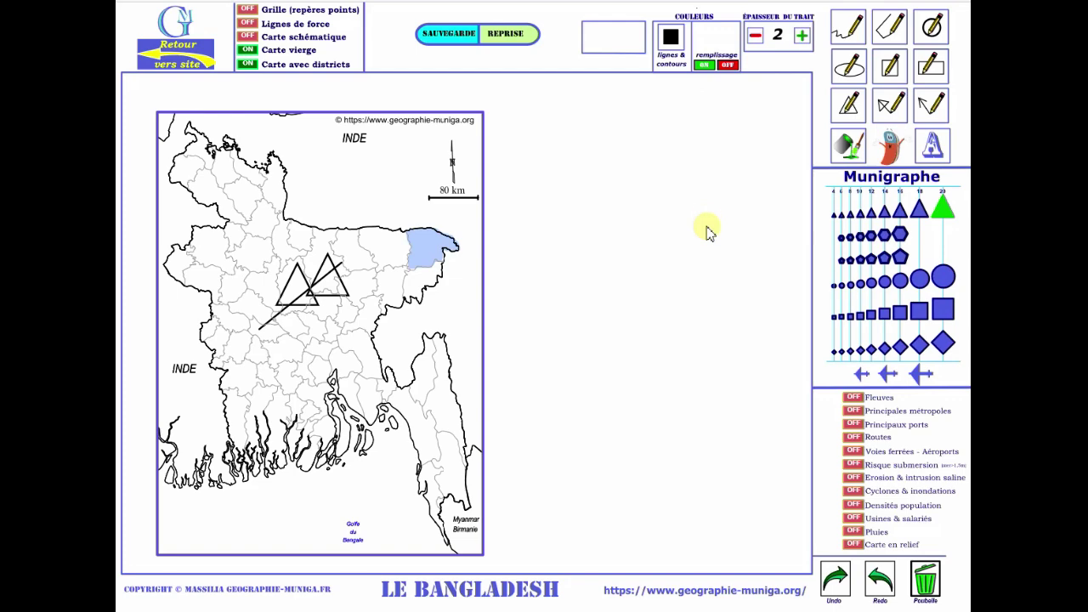
{"action": "left_click", "coordinate": [704, 64]}
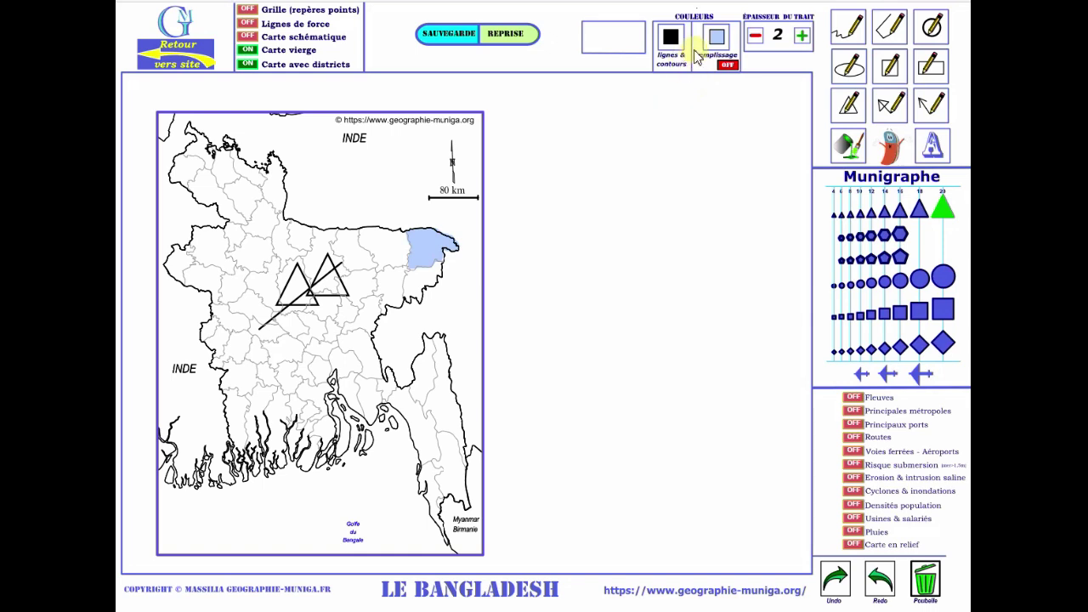
Set the fill colour to green and place a green-filled triangle below the two outlined triangles.
{"action": "left_click", "coordinate": [717, 36]}
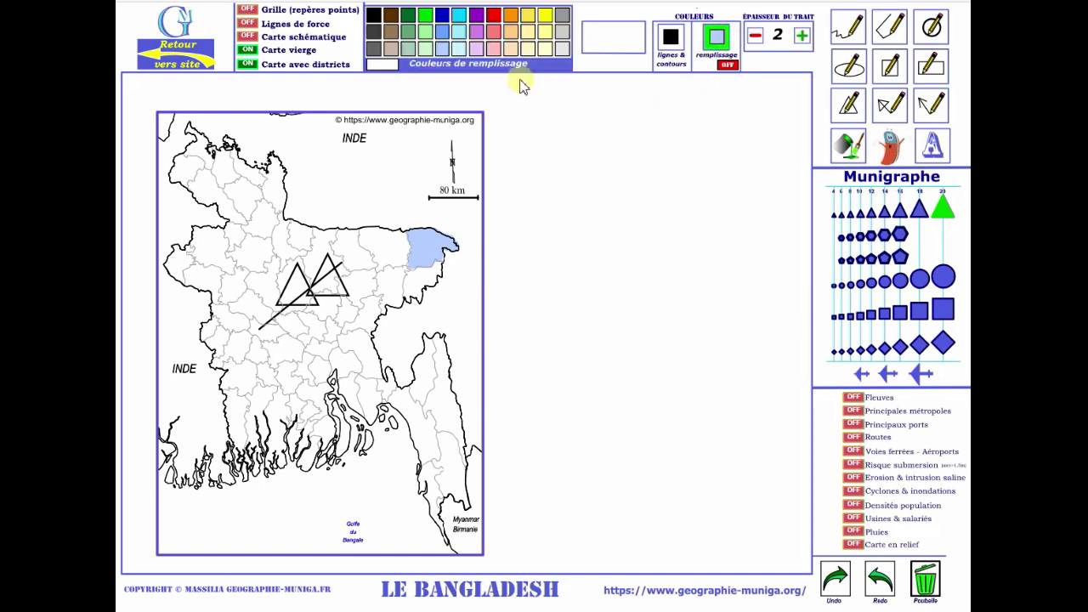
{"action": "left_click", "coordinate": [427, 17]}
{"action": "left_click", "coordinate": [332, 325]}
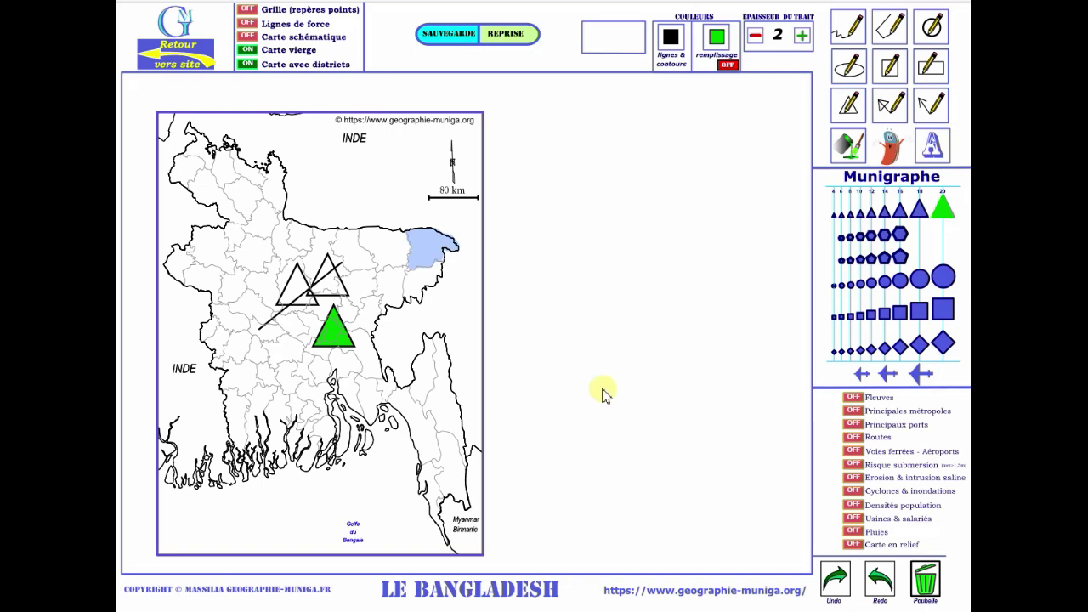
{"action": "left_click", "coordinate": [850, 284]}
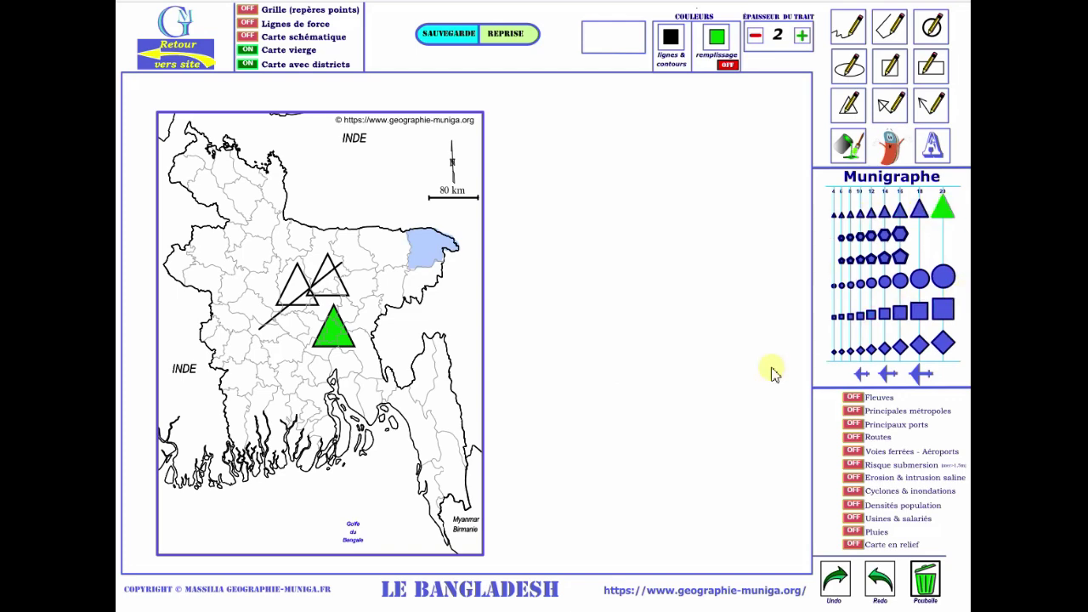
Select the double-headed arrow tool after trying the large circle and square symbols.
{"action": "left_click", "coordinate": [919, 278]}
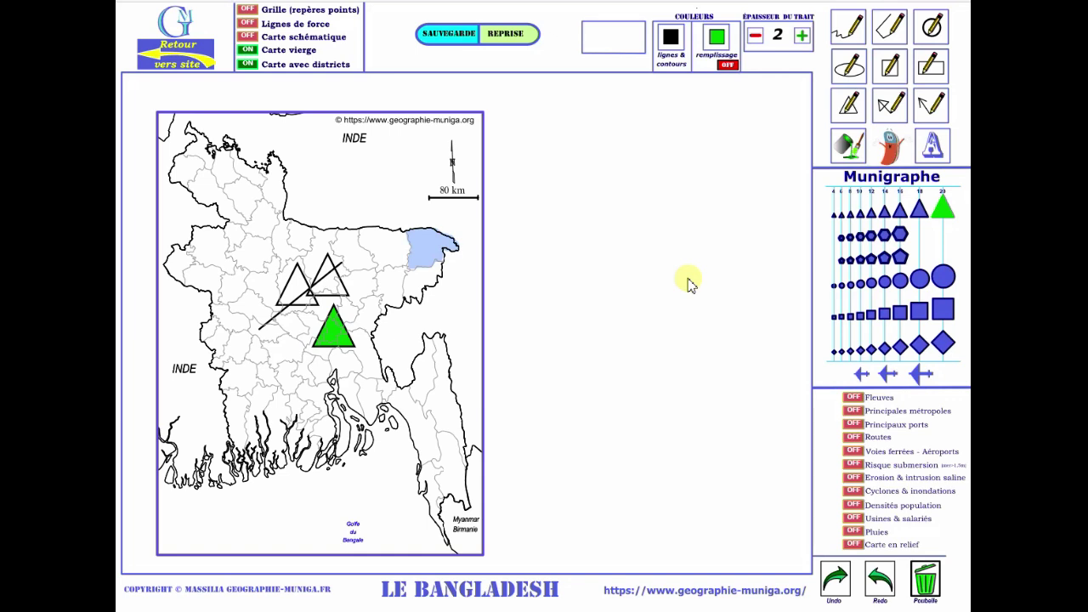
{"action": "left_click", "coordinate": [942, 308]}
{"action": "left_click", "coordinate": [930, 109]}
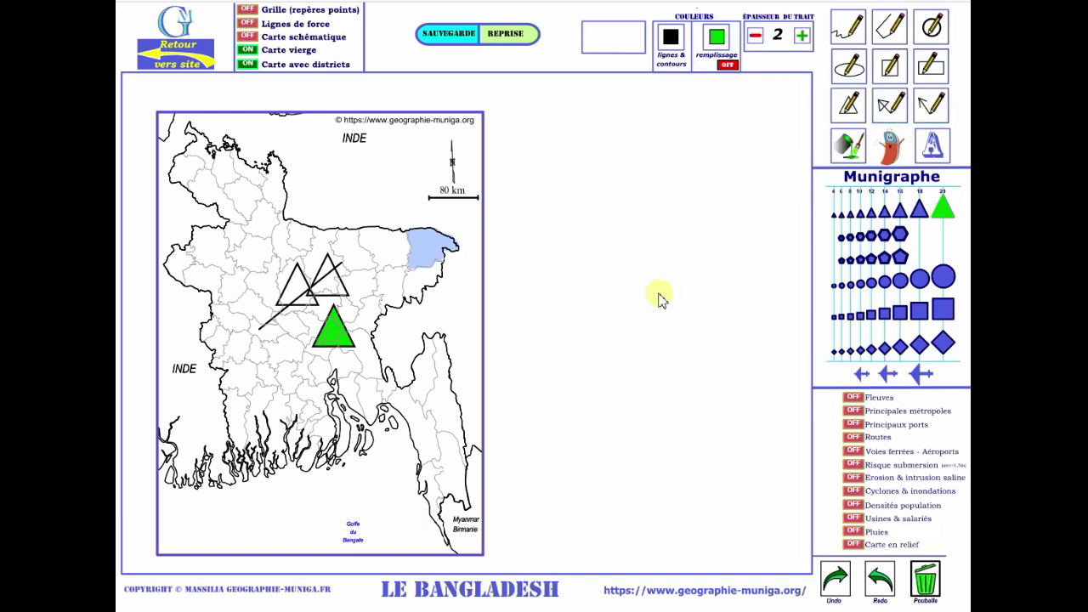
Draw a blue double-headed arrow at line thickness 5 in the Bay of Bengal.
{"action": "left_click", "coordinate": [891, 110]}
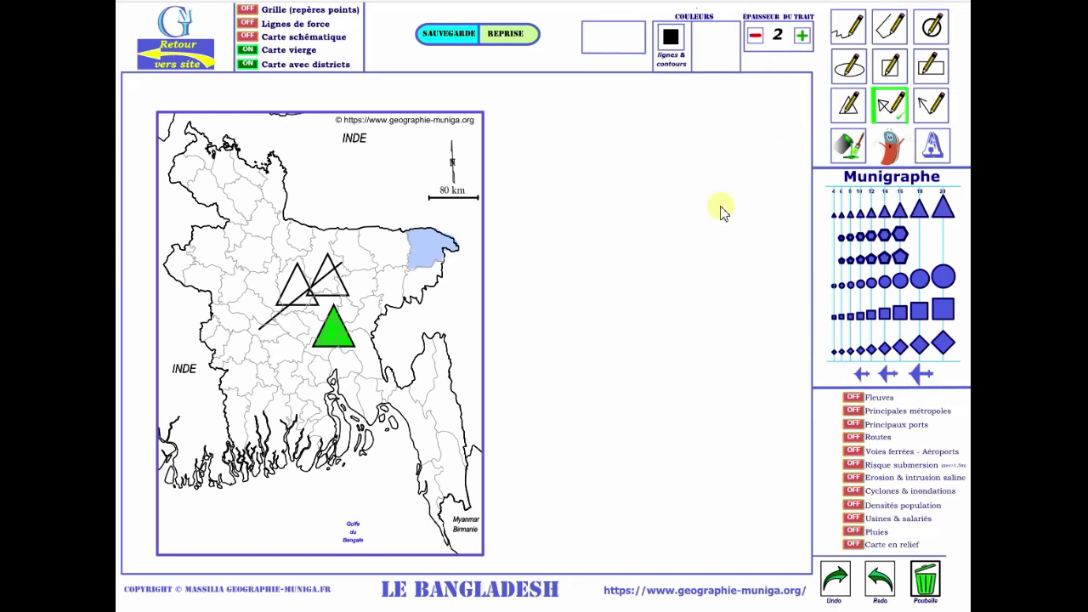
{"action": "left_click", "coordinate": [670, 37]}
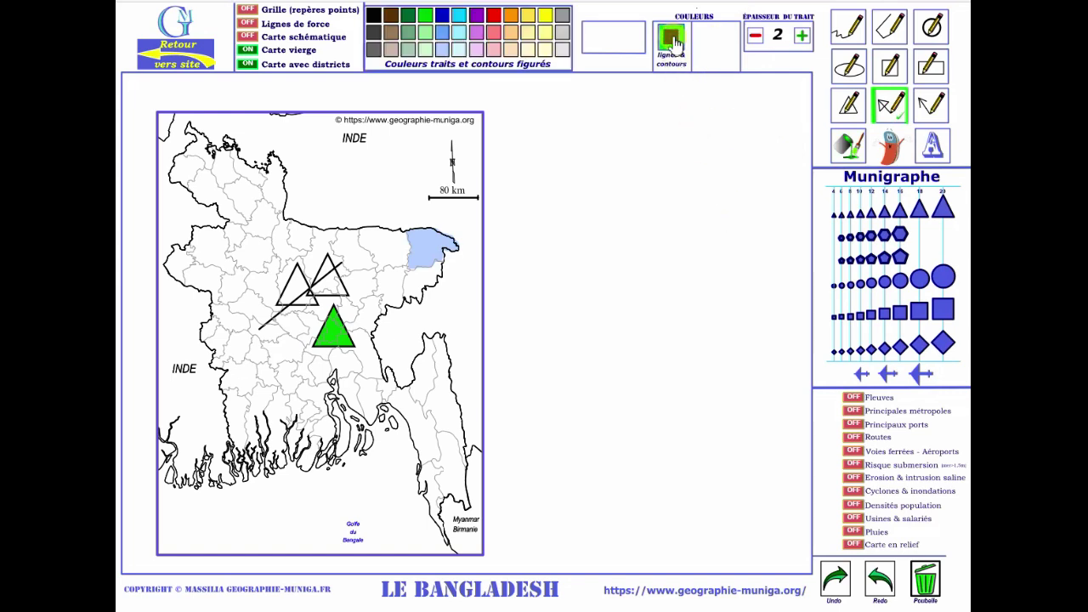
{"action": "left_click", "coordinate": [441, 15]}
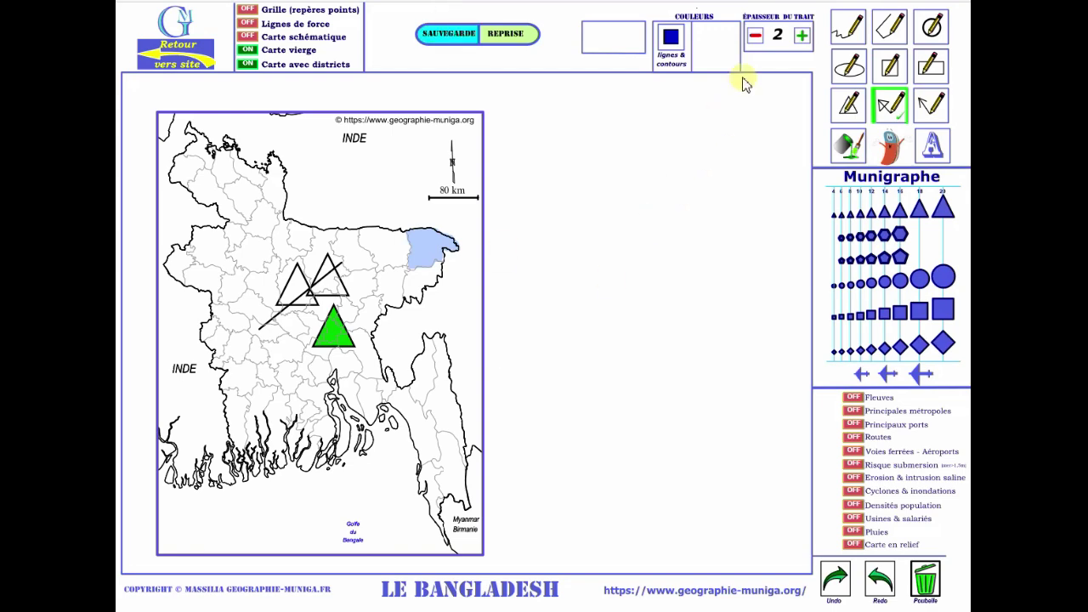
{"action": "left_click", "coordinate": [802, 37]}
{"action": "left_click", "coordinate": [801, 36]}
{"action": "left_click", "coordinate": [802, 36]}
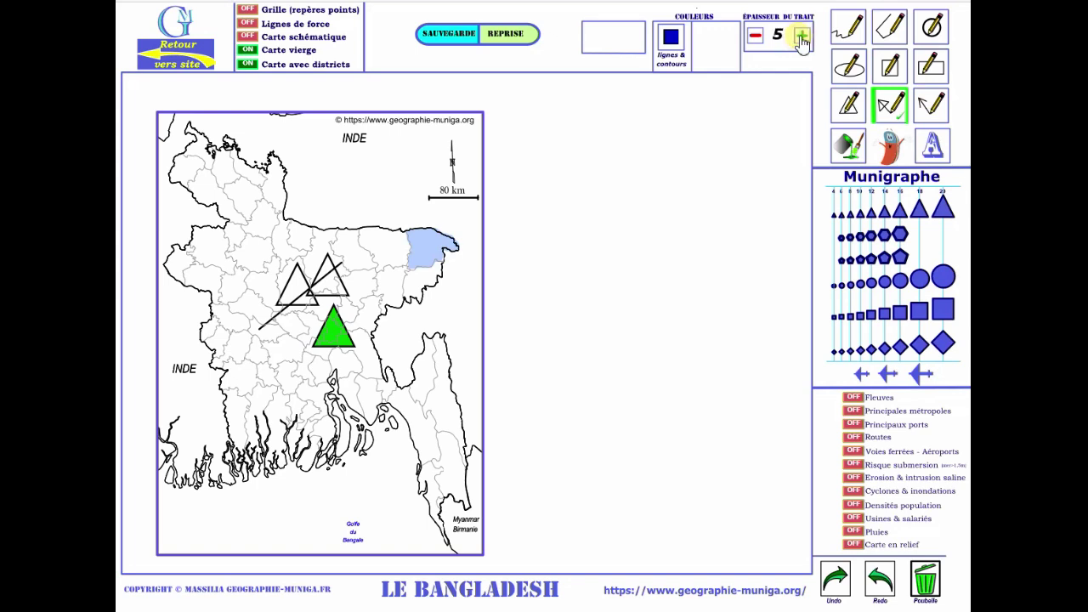
{"action": "mouse_move", "coordinate": [310, 531]}
{"action": "left_mouse_down"}
{"action": "mouse_move", "coordinate": [306, 478]}
{"action": "mouse_move", "coordinate": [312, 537]}
{"action": "left_mouse_up"}
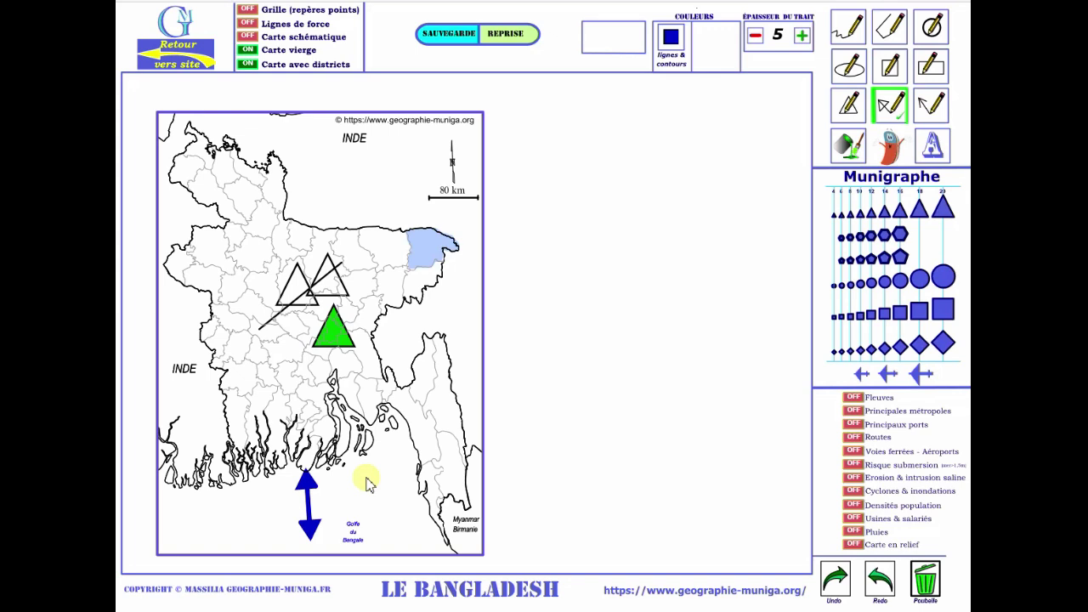
Add a thick upward blue arrow near the coast and a thickness-2 single arrow rising north-east inland.
{"action": "left_click_drag", "start_coordinate": [392, 511], "coordinate": [387, 474]}
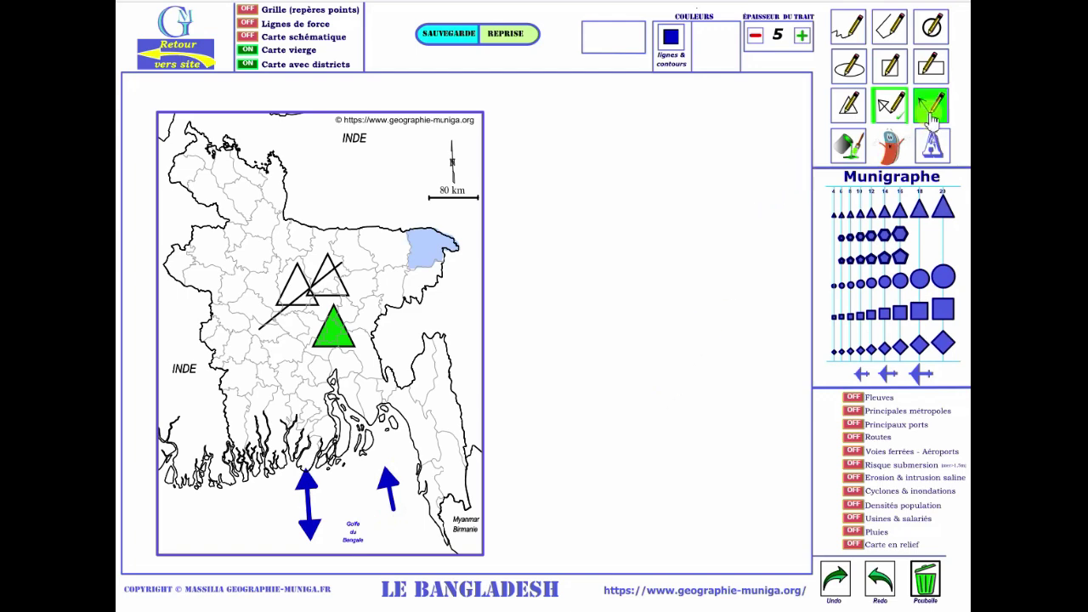
{"action": "left_click", "coordinate": [932, 118]}
{"action": "left_click", "coordinate": [758, 39]}
{"action": "left_click", "coordinate": [758, 39]}
{"action": "left_click", "coordinate": [758, 39]}
{"action": "left_click", "coordinate": [758, 39]}
{"action": "left_click", "coordinate": [802, 36]}
{"action": "mouse_move", "coordinate": [217, 528]}
{"action": "left_mouse_down"}
{"action": "mouse_move", "coordinate": [243, 507]}
{"action": "mouse_move", "coordinate": [276, 415]}
{"action": "mouse_move", "coordinate": [269, 366]}
{"action": "left_mouse_up"}
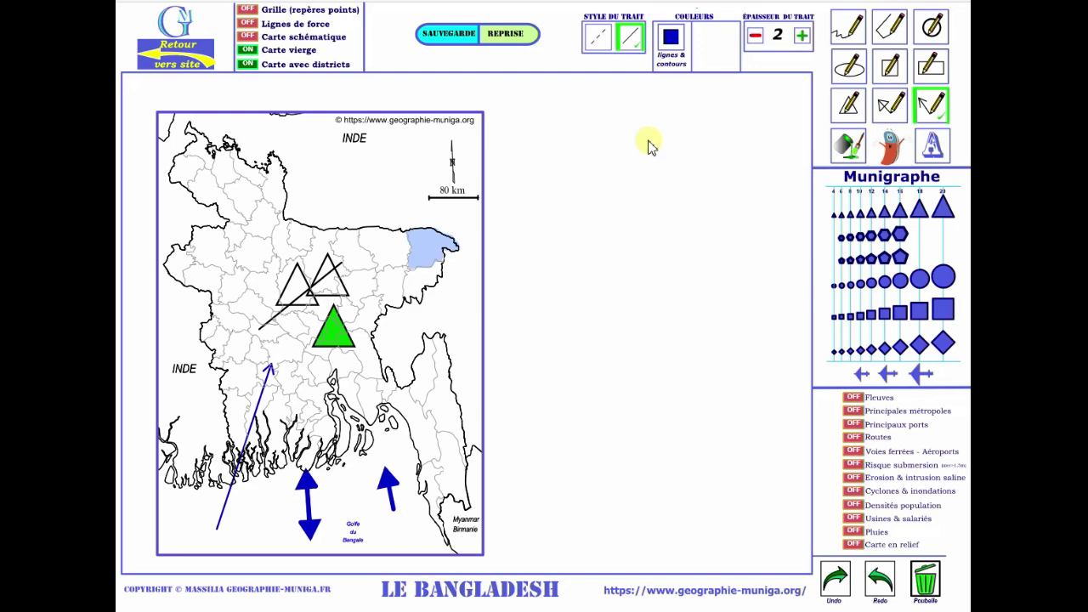
{"action": "left_click", "coordinate": [889, 29]}
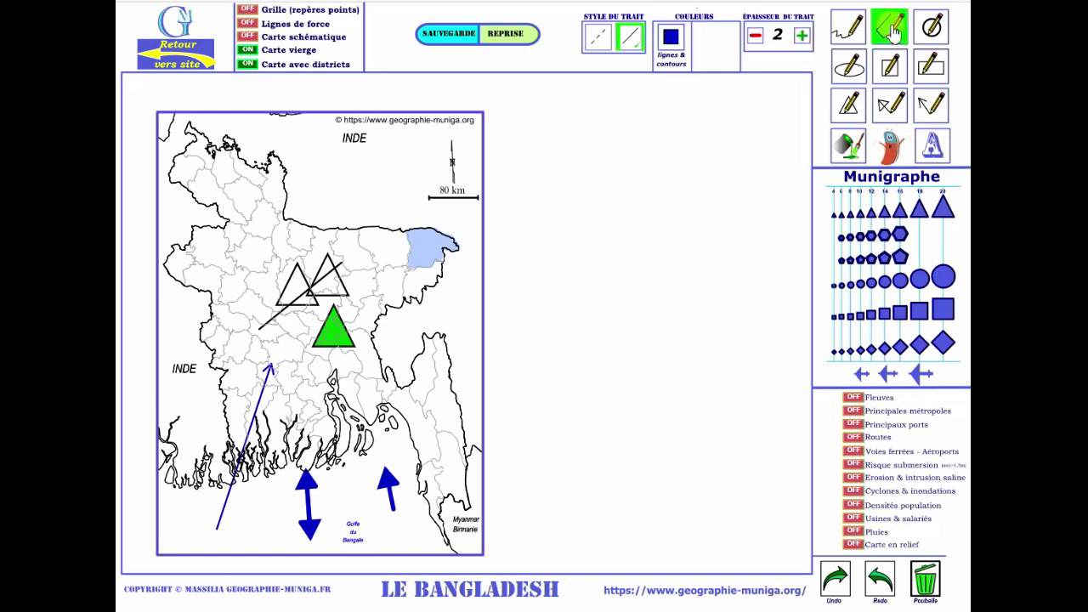
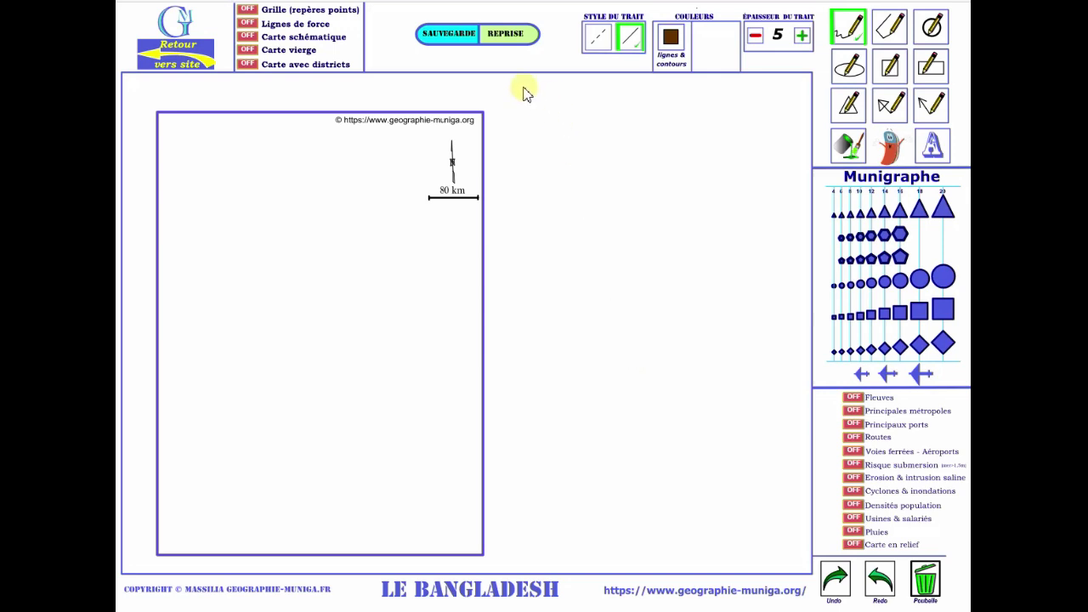
Start reloading a saved sketch with the REPRISE button.
{"action": "left_click", "coordinate": [508, 42]}
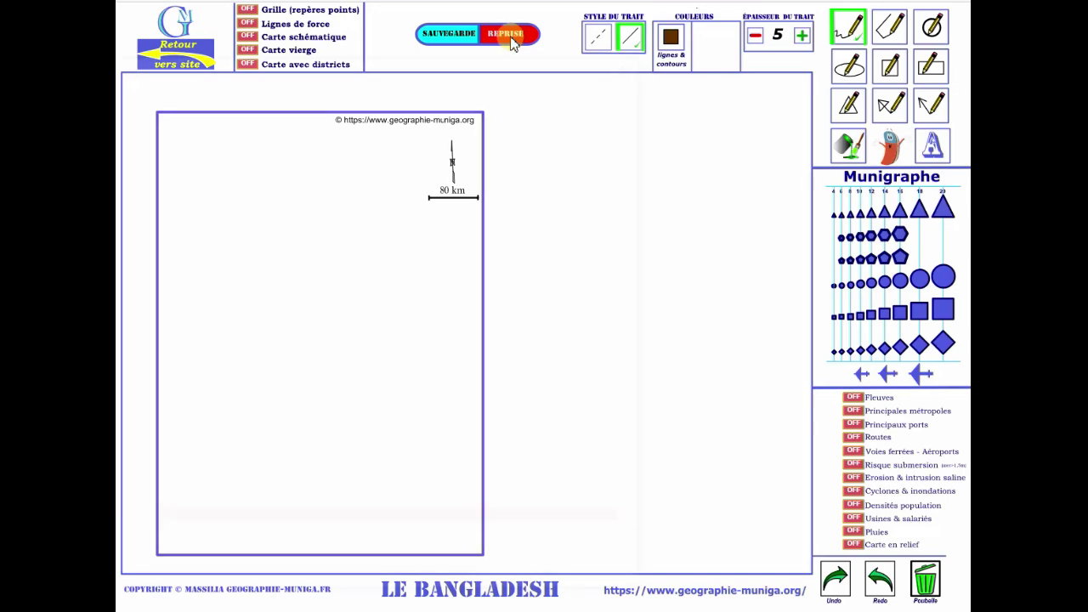
Load CroquisBangladesh.json from Téléchargements and acknowledge the 'Dessin chargé !' alert.
{"action": "left_click", "coordinate": [122, 190]}
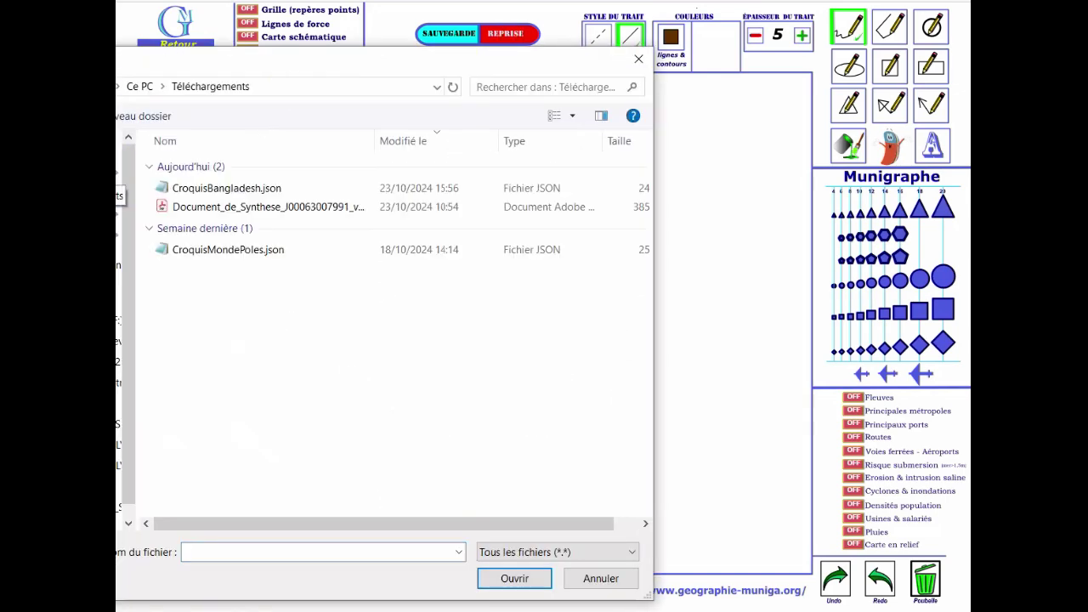
{"action": "double_click", "coordinate": [245, 188]}
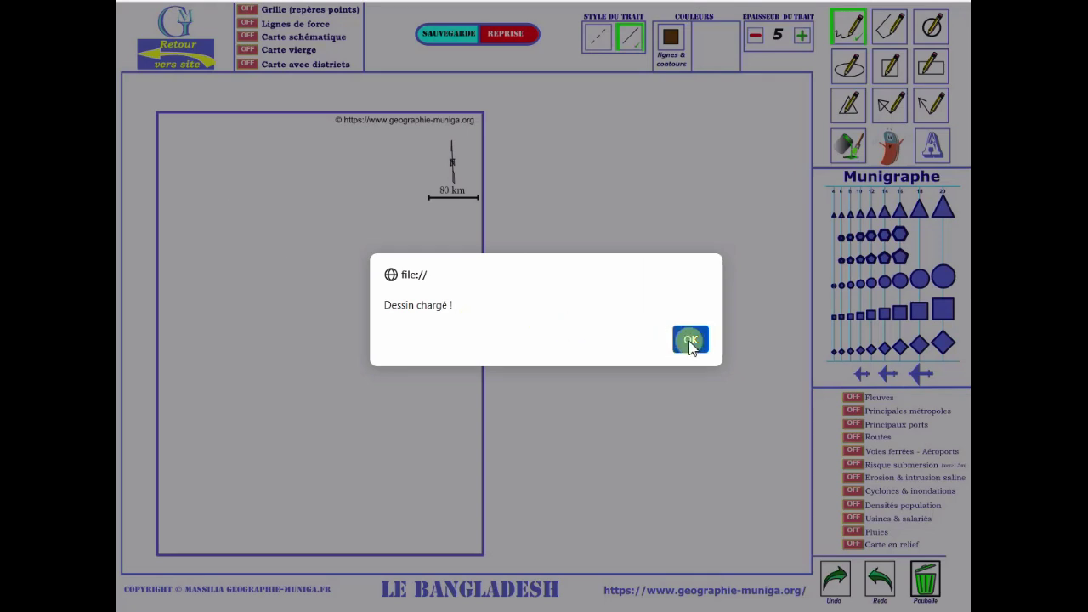
{"action": "left_click", "coordinate": [690, 342]}
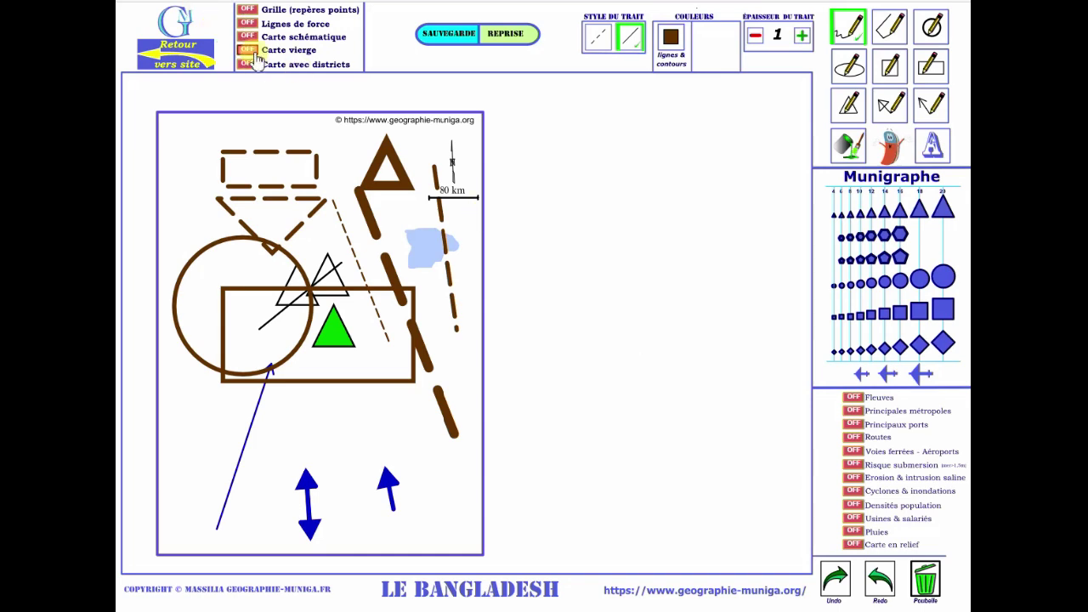
Try the Carte vierge and Carte avec districts layers, then settle on Carte schématique.
{"action": "left_click", "coordinate": [247, 50]}
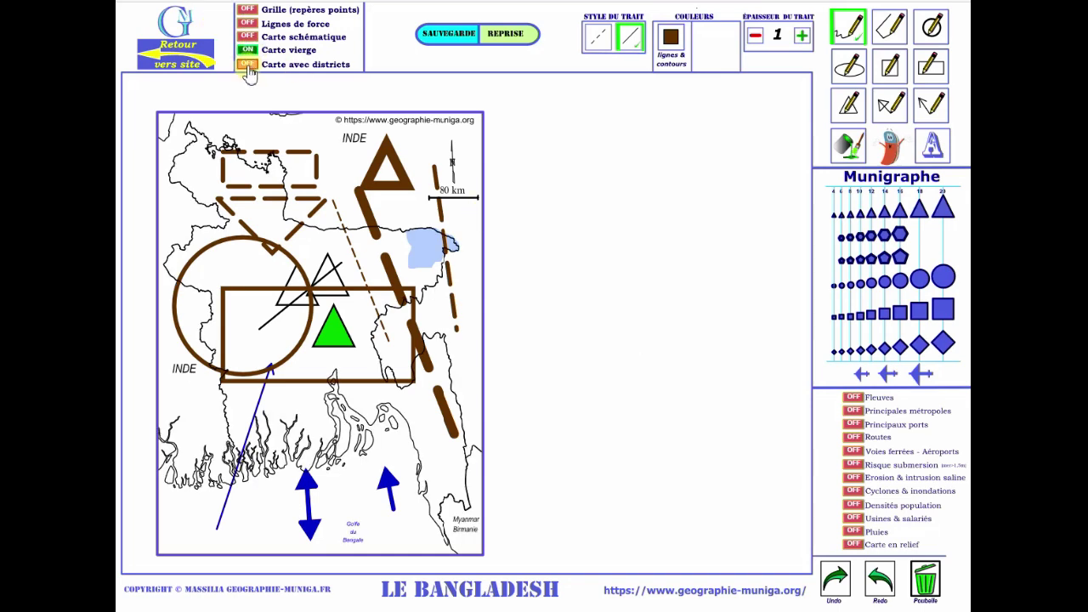
{"action": "left_click", "coordinate": [247, 65]}
{"action": "left_click", "coordinate": [247, 65]}
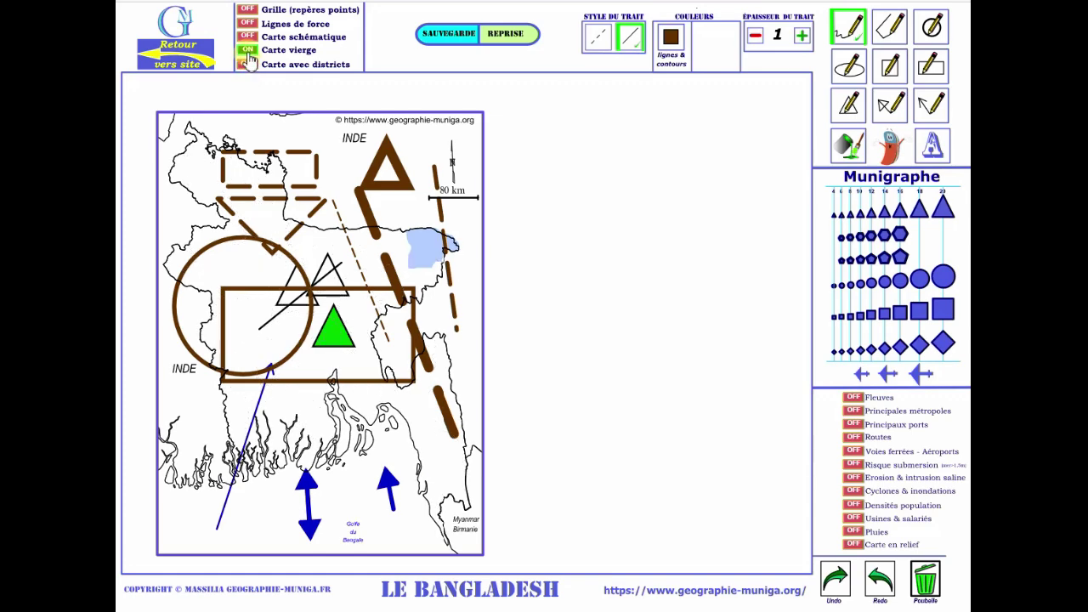
{"action": "left_click", "coordinate": [247, 50]}
{"action": "left_click", "coordinate": [246, 40]}
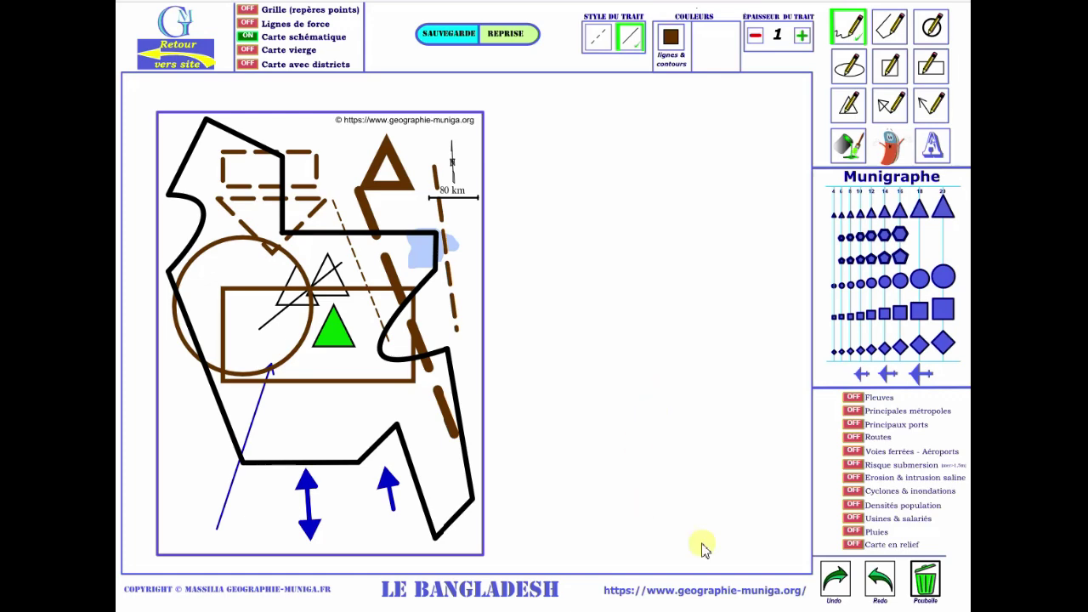
Clear all drawings with Poubelle and show Carte vierge instead of Carte schématique.
{"action": "left_click", "coordinate": [926, 586]}
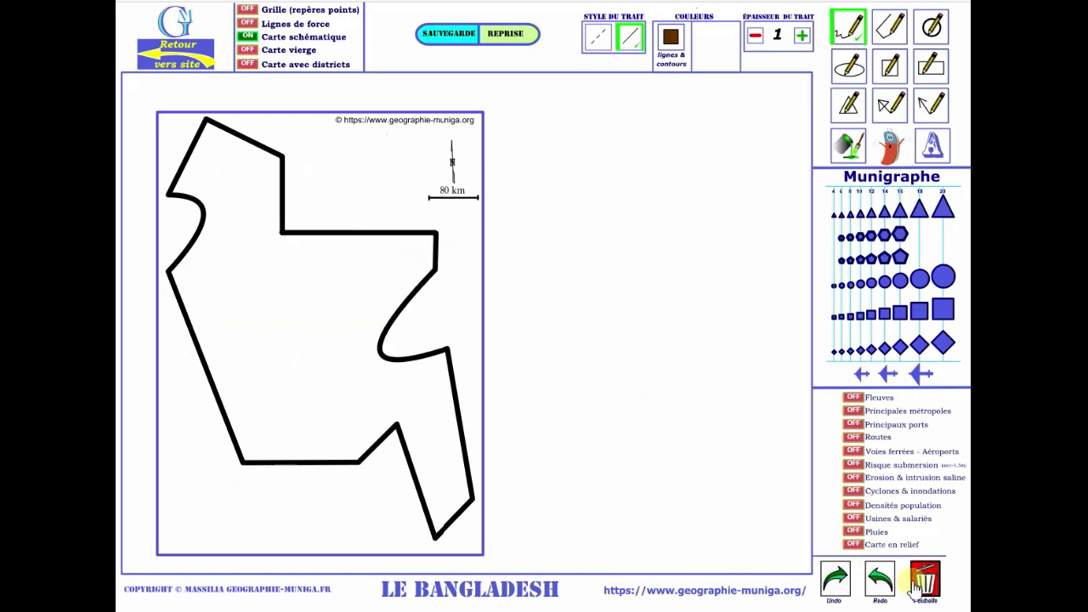
{"action": "left_click", "coordinate": [247, 50]}
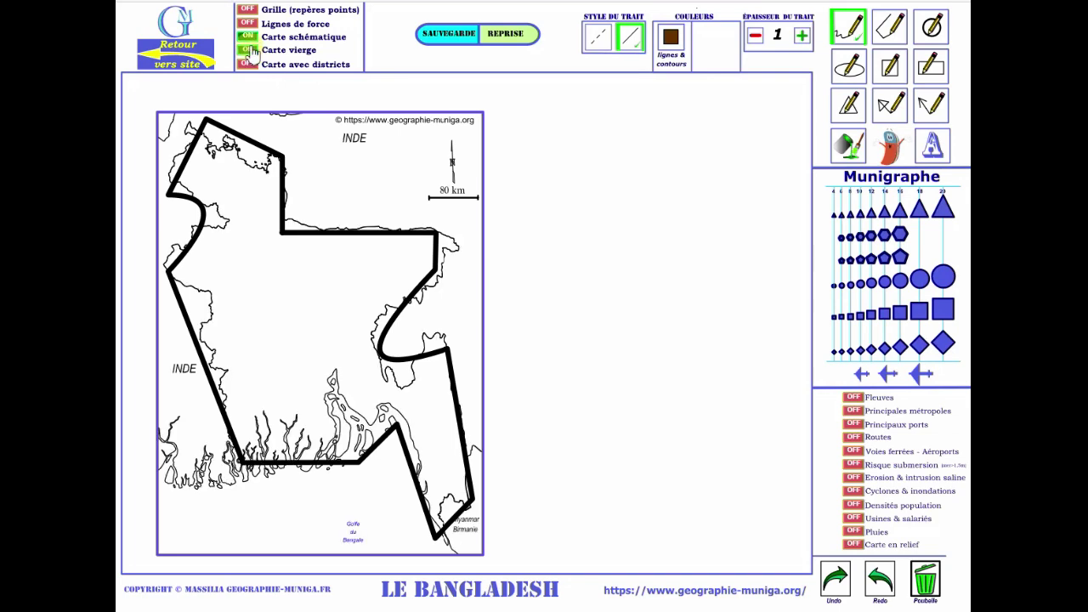
{"action": "left_click", "coordinate": [247, 36]}
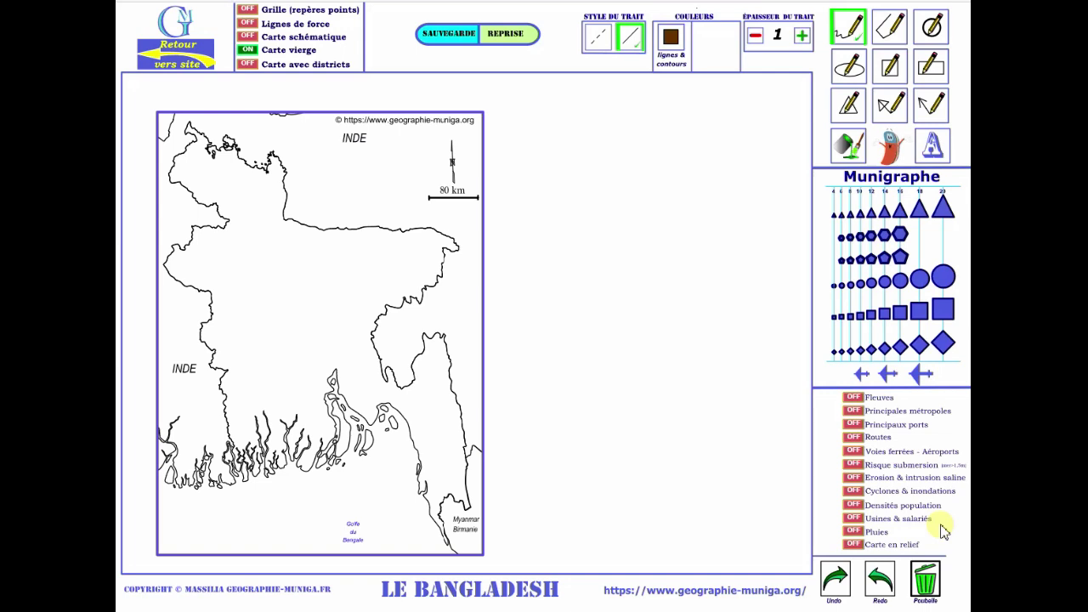
Switch on the Fleuves, Principales métropoles, Principaux ports and Routes layers.
{"action": "left_click", "coordinate": [852, 397]}
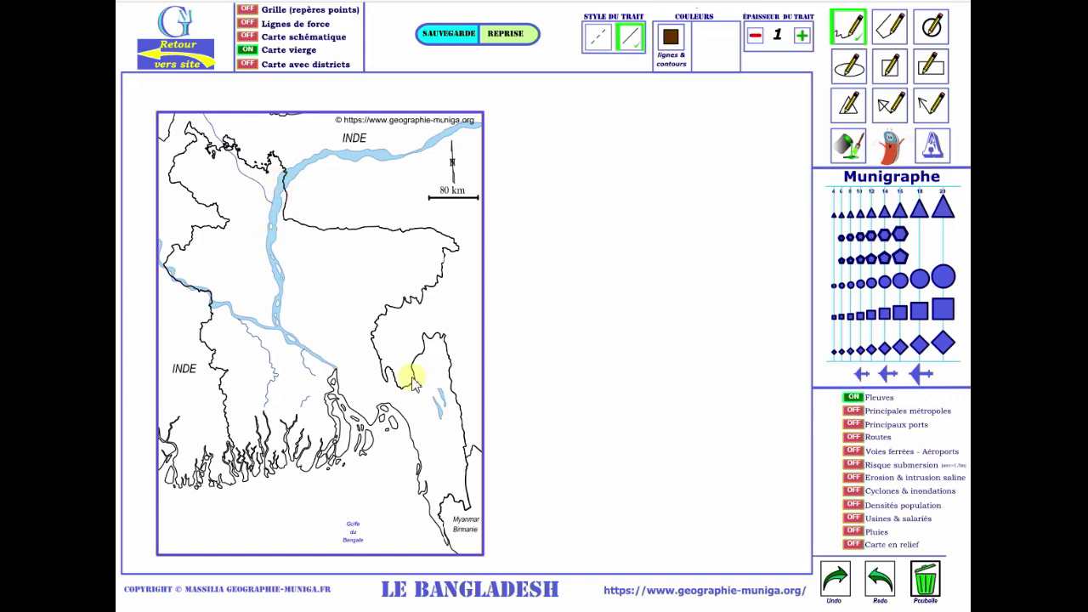
{"action": "left_click", "coordinate": [856, 412]}
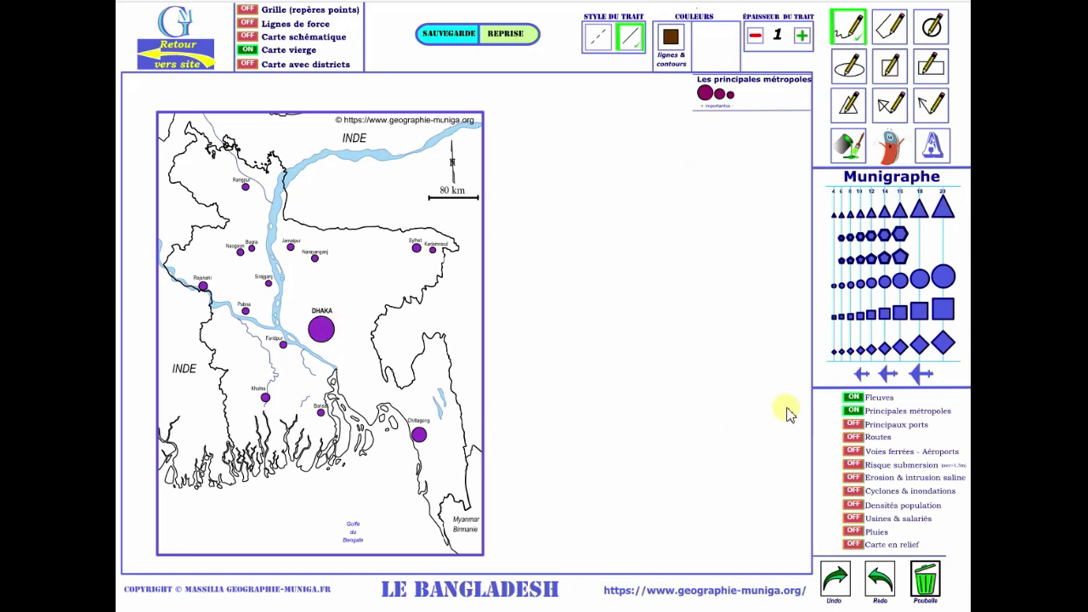
{"action": "left_click", "coordinate": [855, 425]}
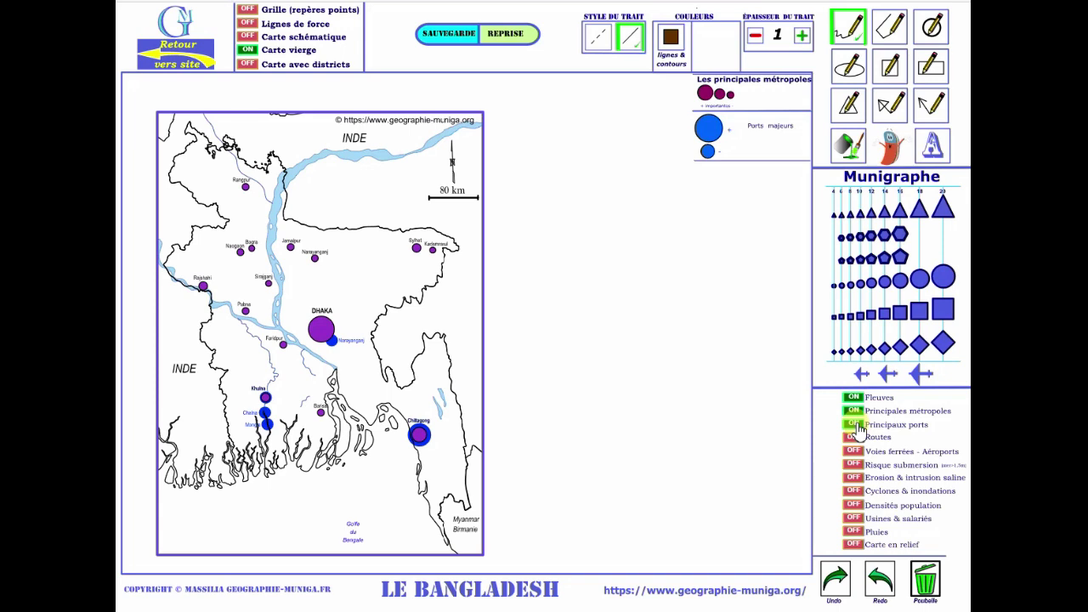
{"action": "left_click", "coordinate": [855, 436]}
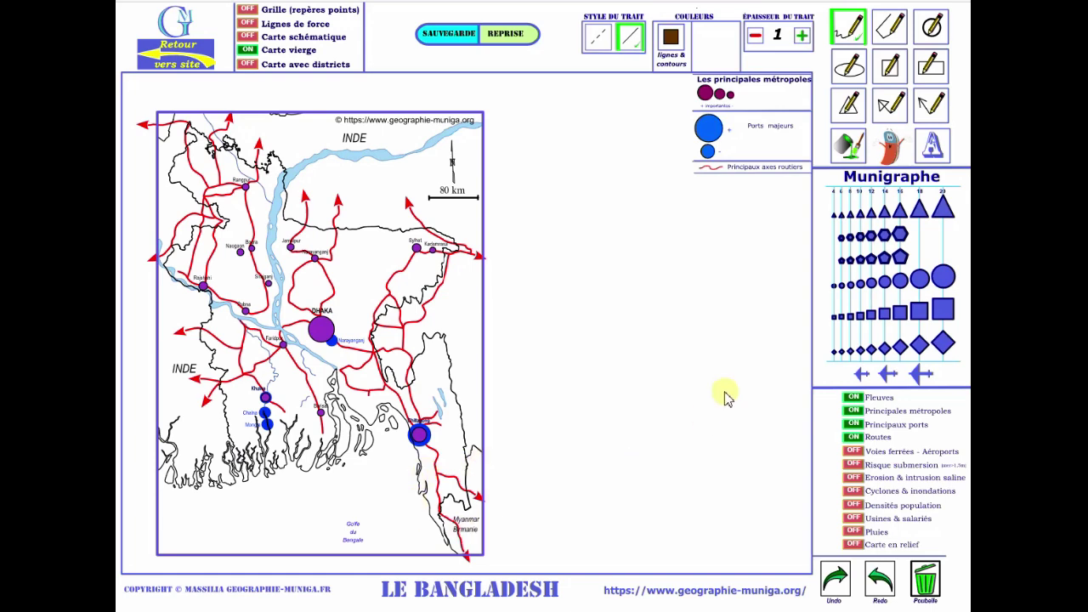
Add railways, airports and submersion risk, hiding the cities, ports and roads layers.
{"action": "left_click", "coordinate": [853, 453]}
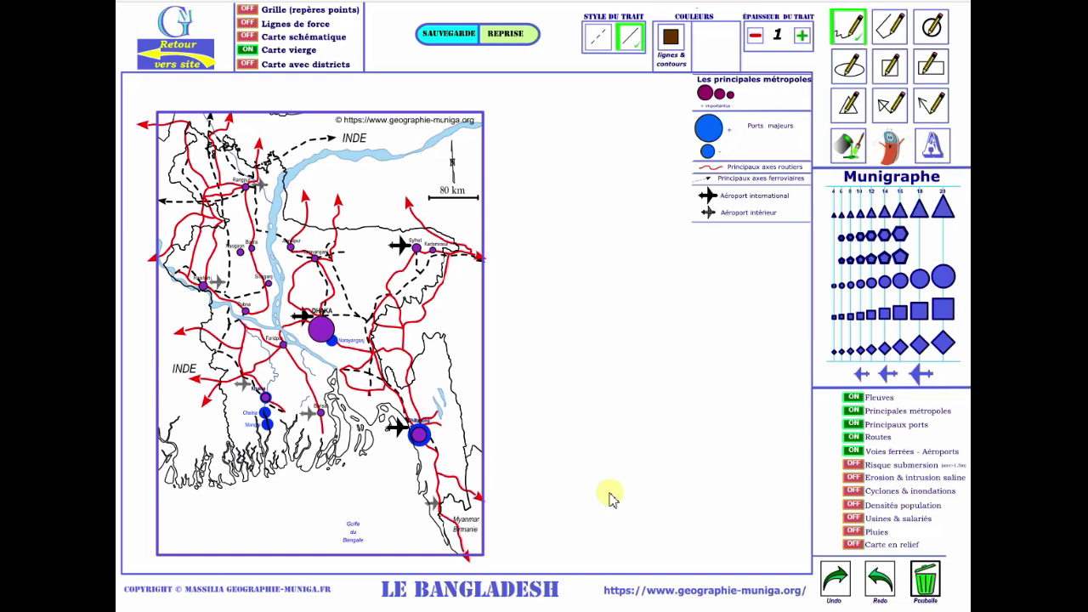
{"action": "left_click", "coordinate": [853, 465]}
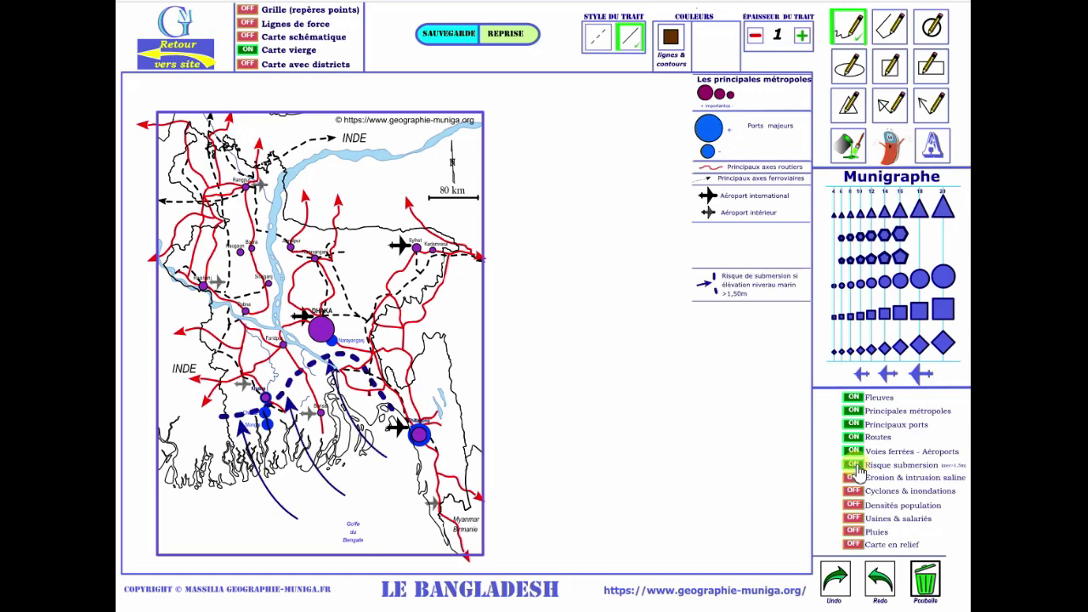
{"action": "left_click", "coordinate": [854, 411]}
{"action": "left_click", "coordinate": [854, 424]}
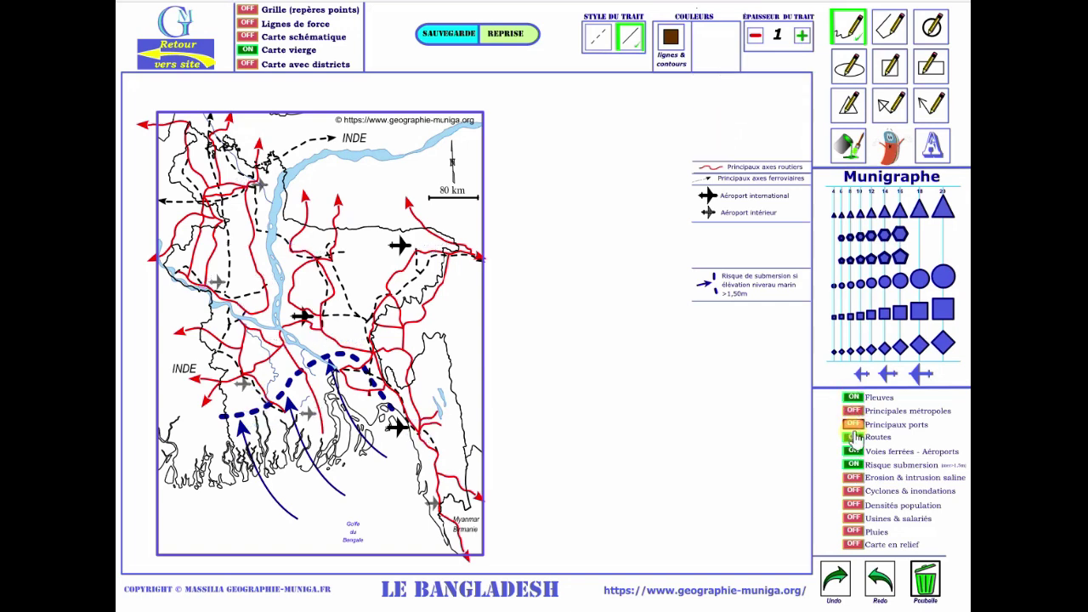
{"action": "left_click", "coordinate": [853, 436]}
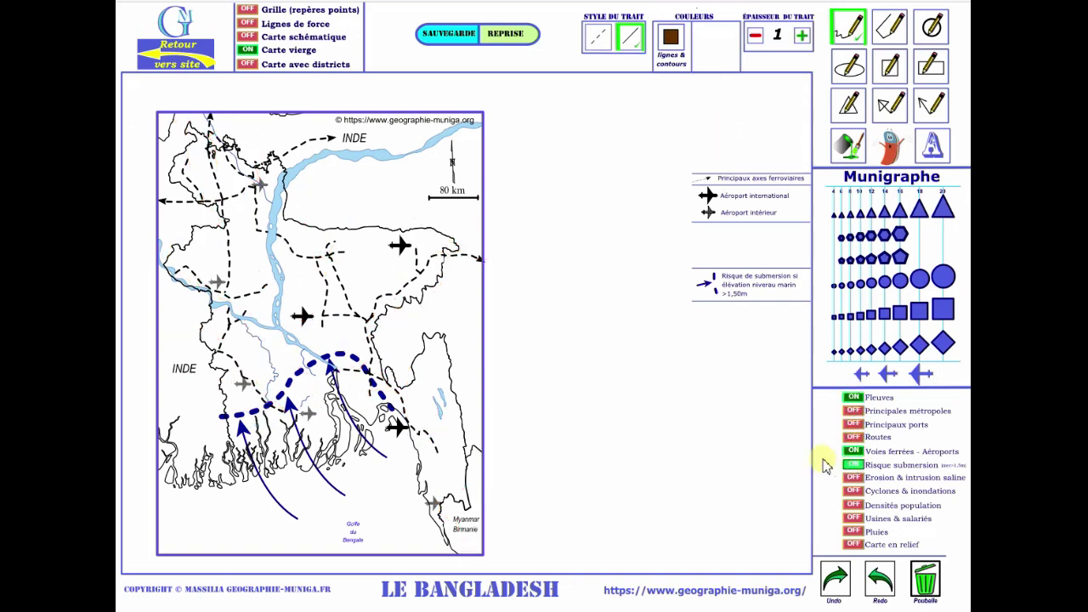
Briefly compare the road network, then leave Voies ferrées - Aéroports switched on.
{"action": "left_click", "coordinate": [852, 451]}
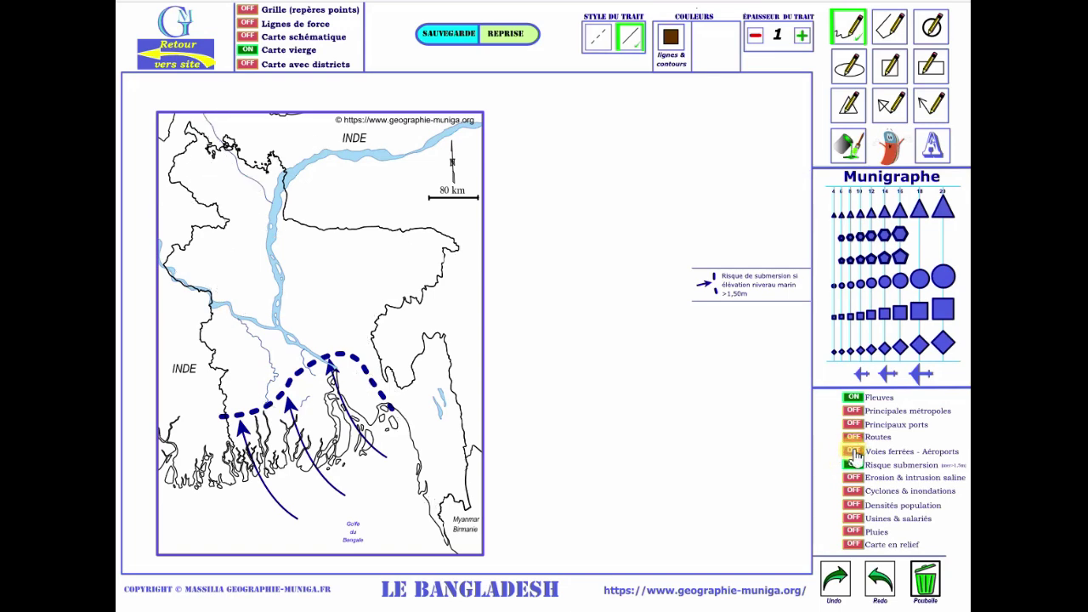
{"action": "left_click", "coordinate": [854, 437]}
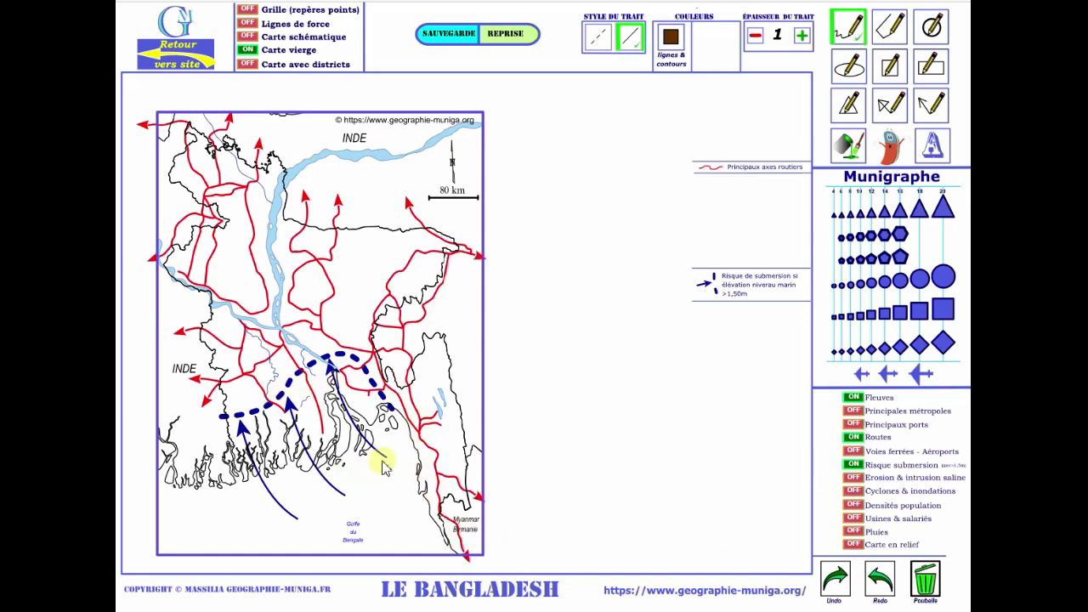
{"action": "left_click", "coordinate": [853, 438]}
{"action": "left_click", "coordinate": [854, 451]}
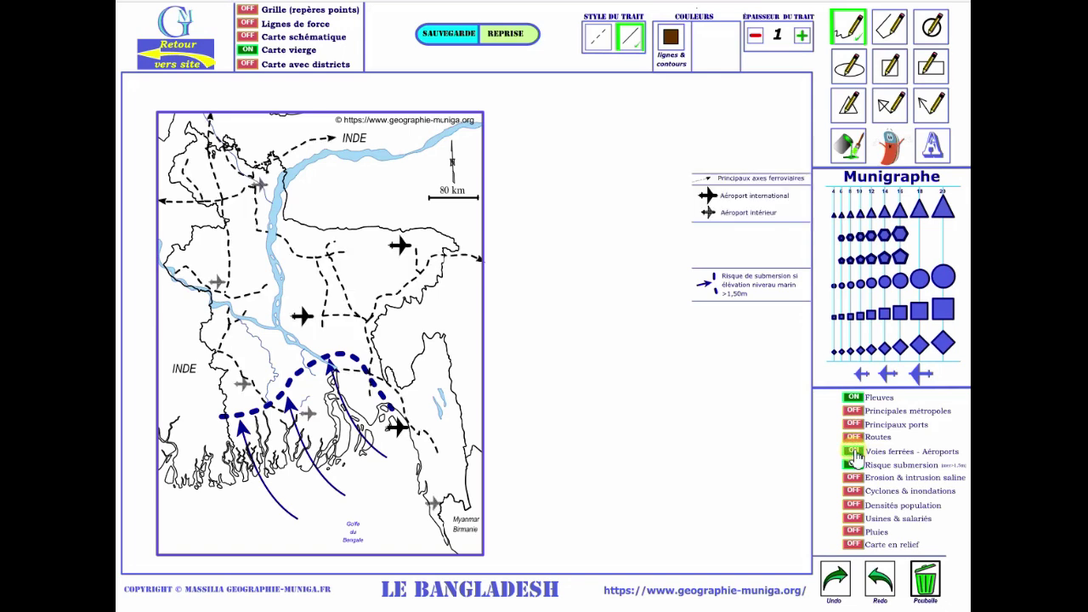
Turn on Cyclones & inondations and 2011 Densités population, after briefly trying Erosion & intrusion saline.
{"action": "left_click", "coordinate": [855, 493]}
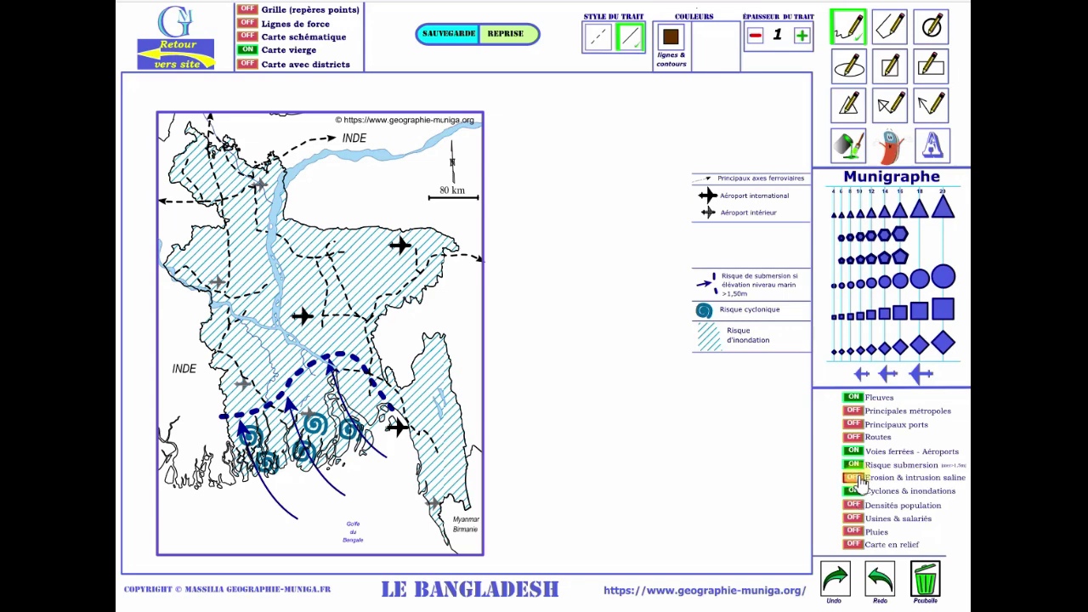
{"action": "left_click", "coordinate": [855, 479]}
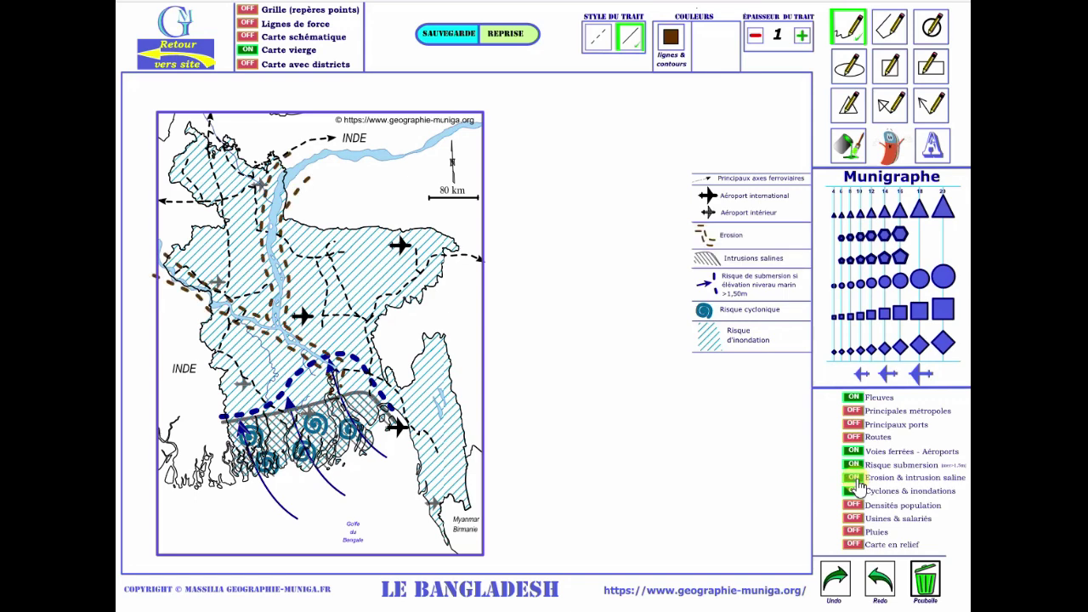
{"action": "left_click", "coordinate": [855, 479]}
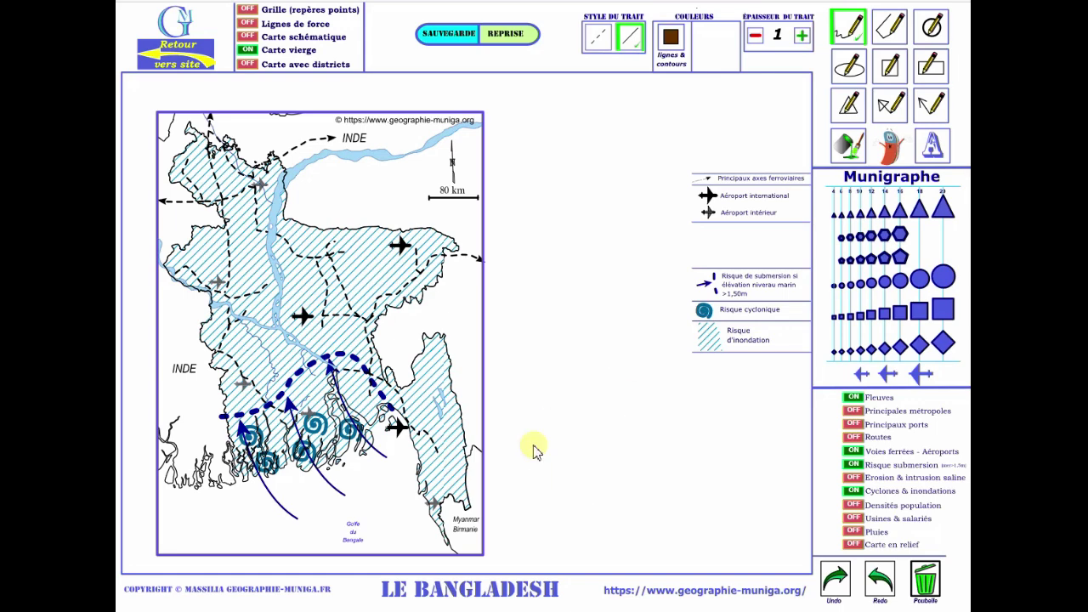
{"action": "left_click", "coordinate": [855, 506]}
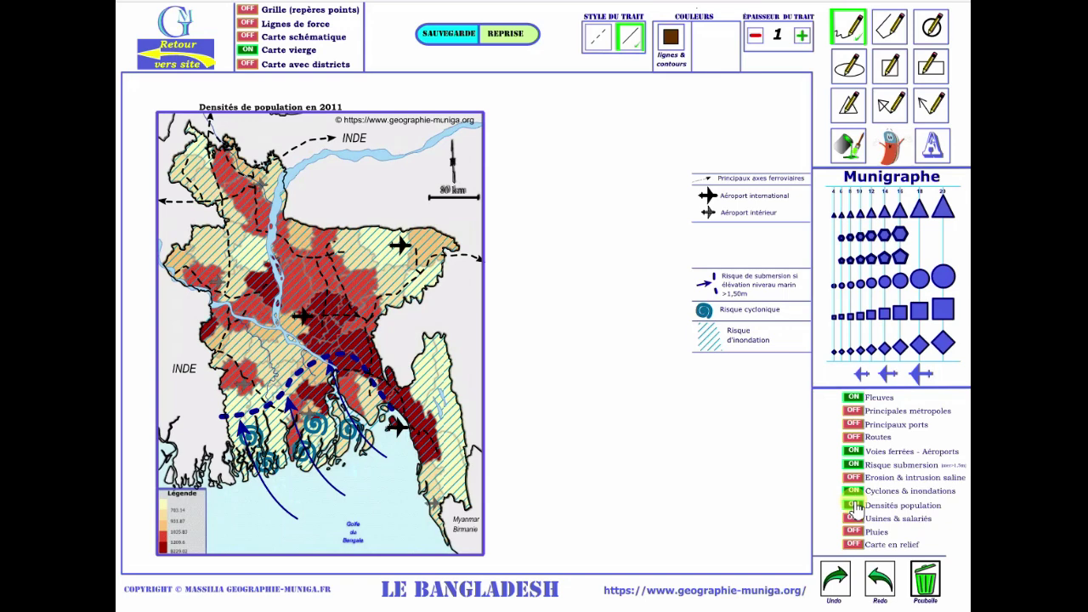
Hide rivers, submersion risk, cyclones and railways, then show the Usines & salariés map.
{"action": "left_click", "coordinate": [854, 397]}
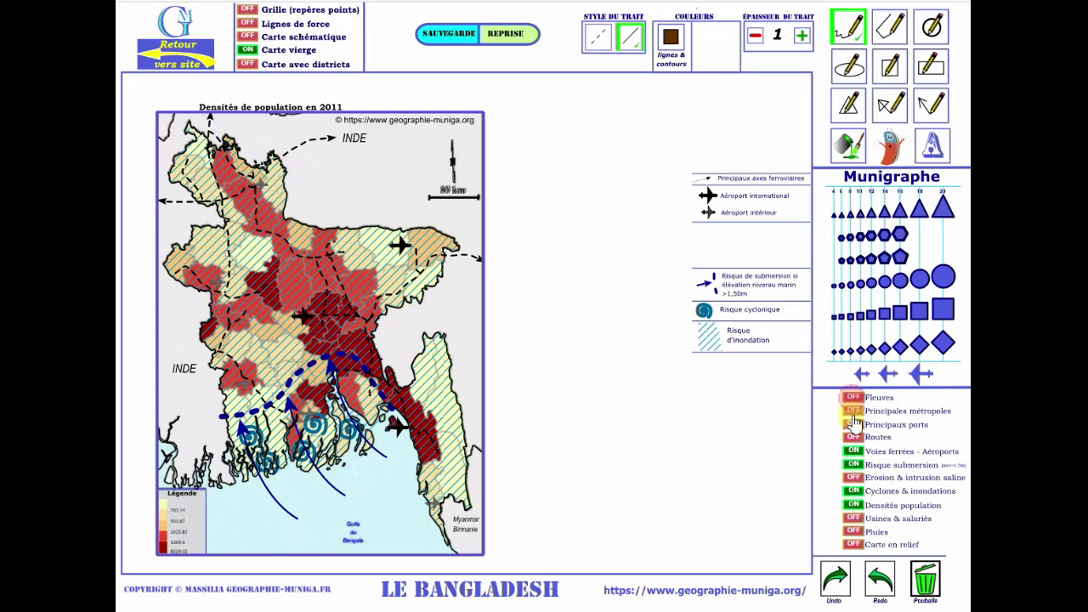
{"action": "left_click", "coordinate": [854, 465]}
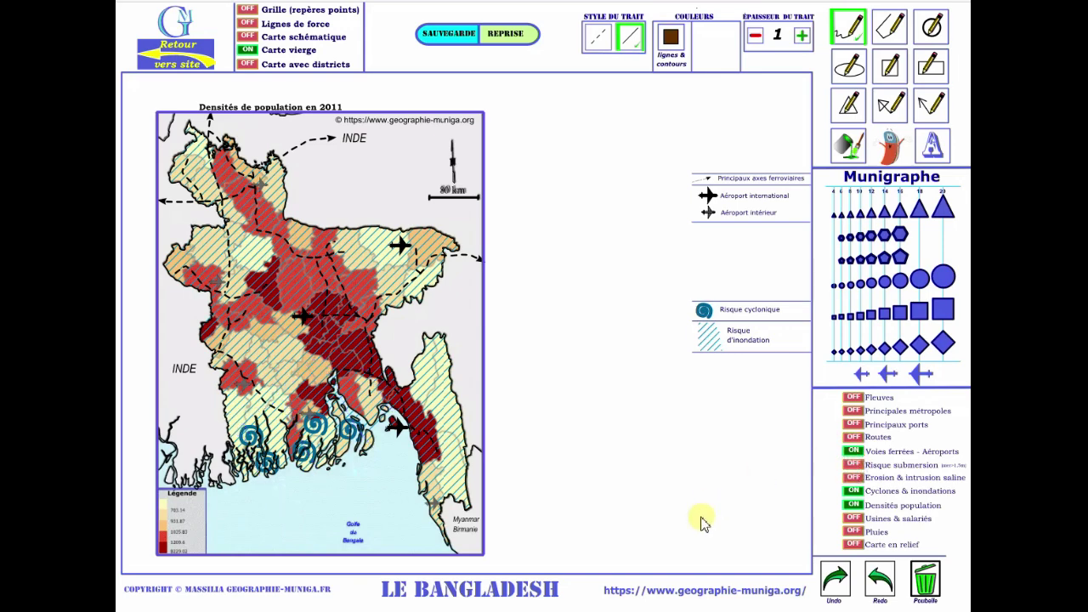
{"action": "left_click", "coordinate": [854, 491]}
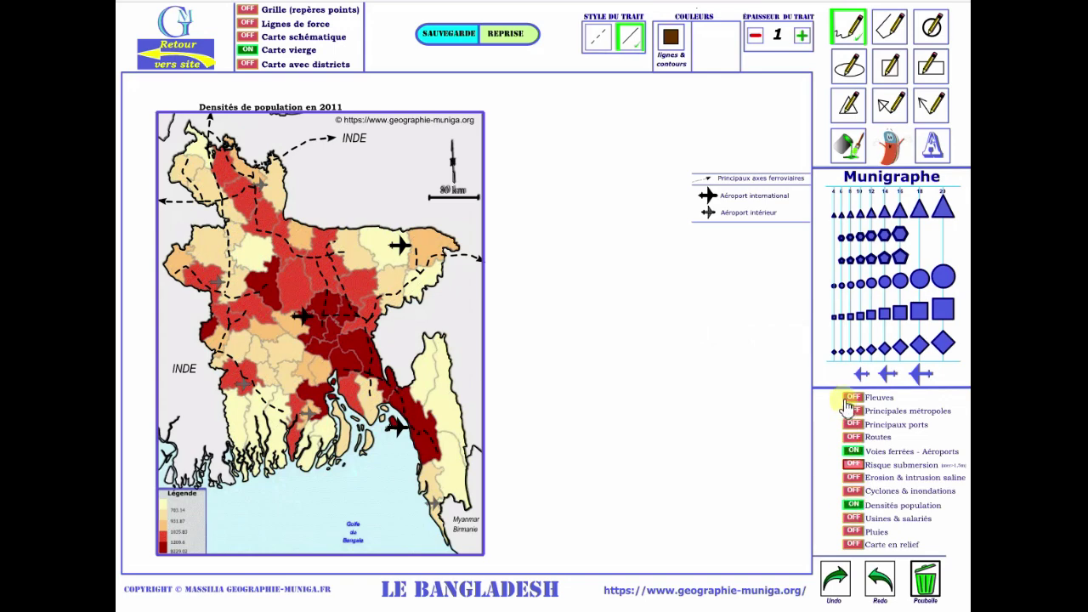
{"action": "left_click", "coordinate": [855, 453]}
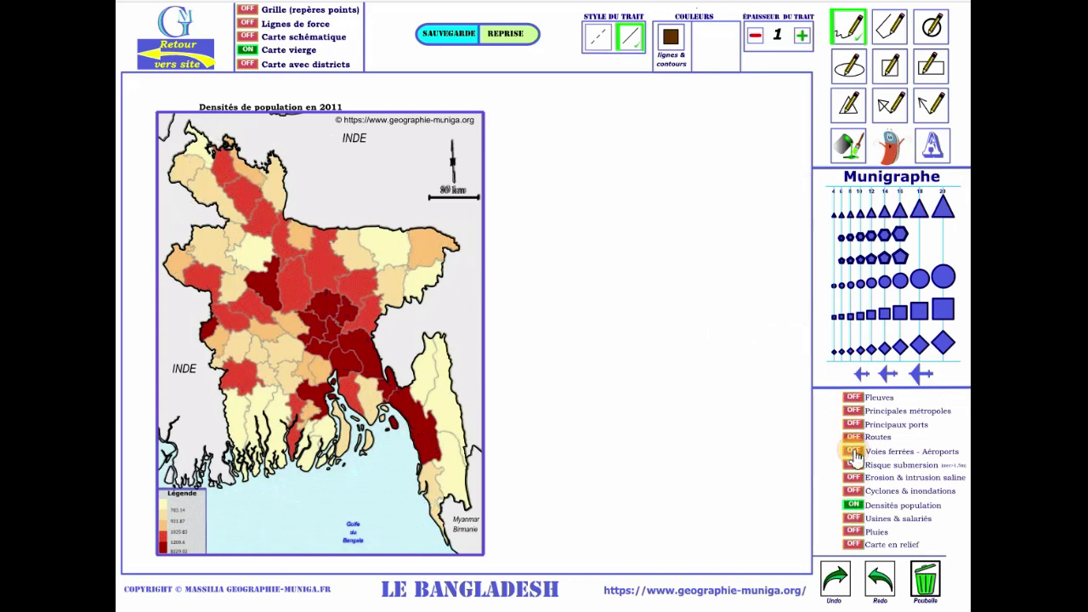
{"action": "left_click", "coordinate": [855, 493]}
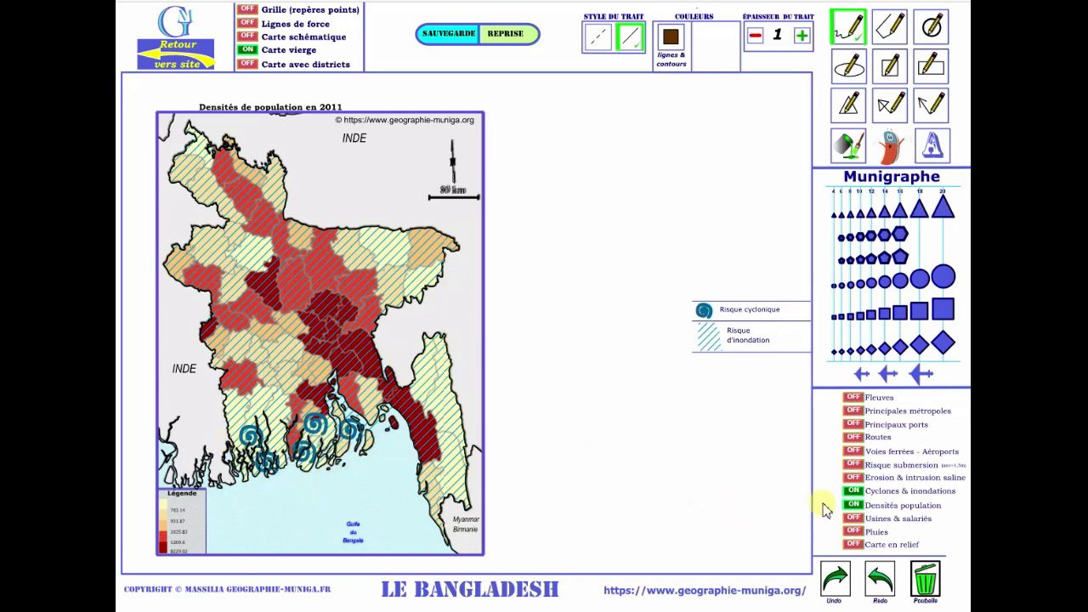
{"action": "left_click", "coordinate": [848, 492]}
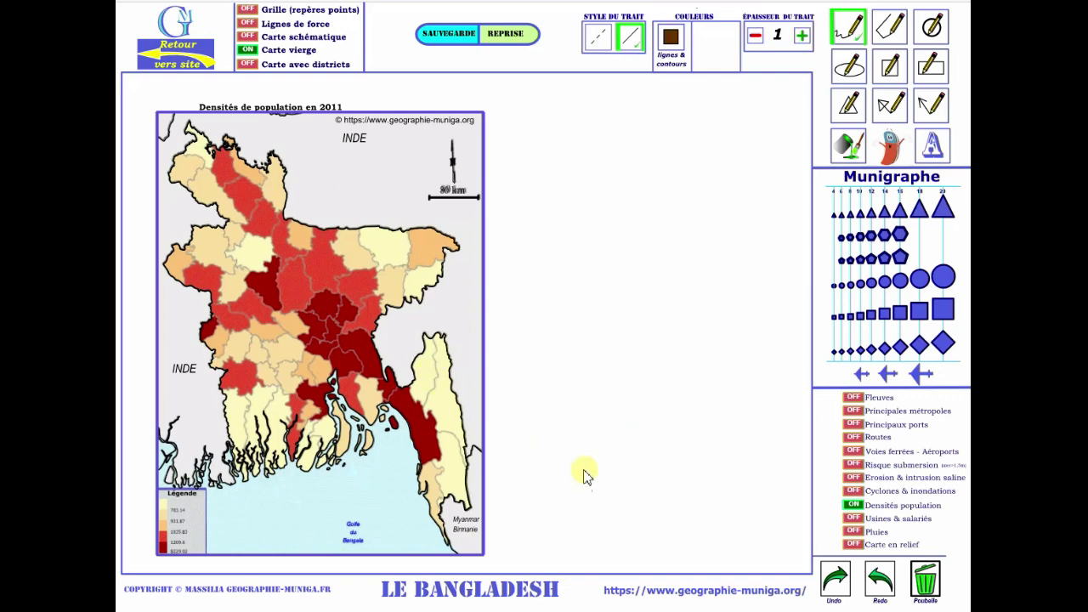
{"action": "left_click", "coordinate": [853, 518]}
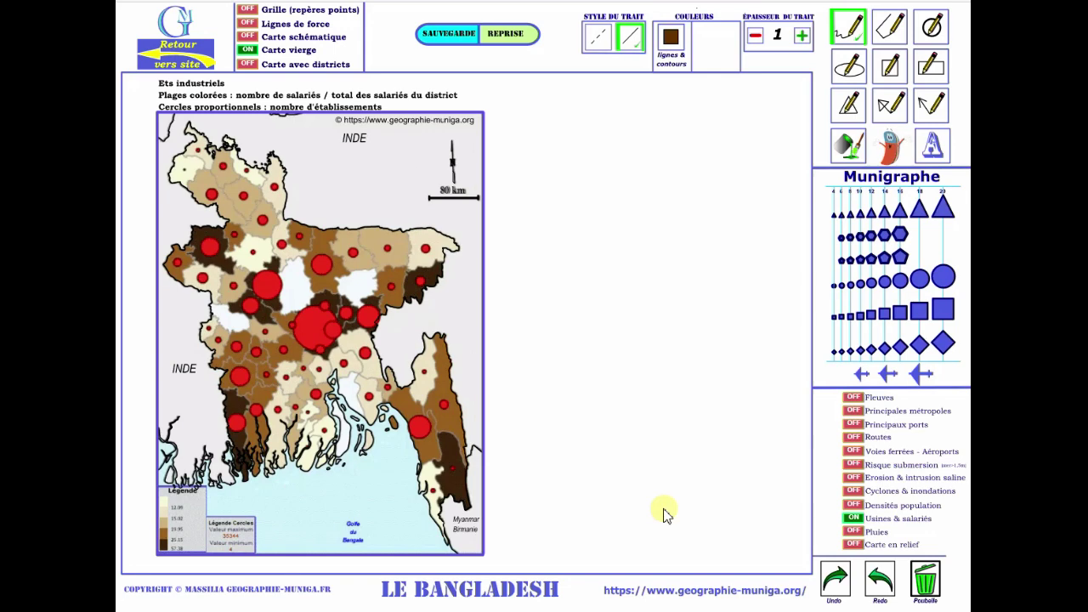
Show the Pluies map, briefly test erosion and submersion overlays, then switch to Carte en relief.
{"action": "left_click", "coordinate": [853, 531]}
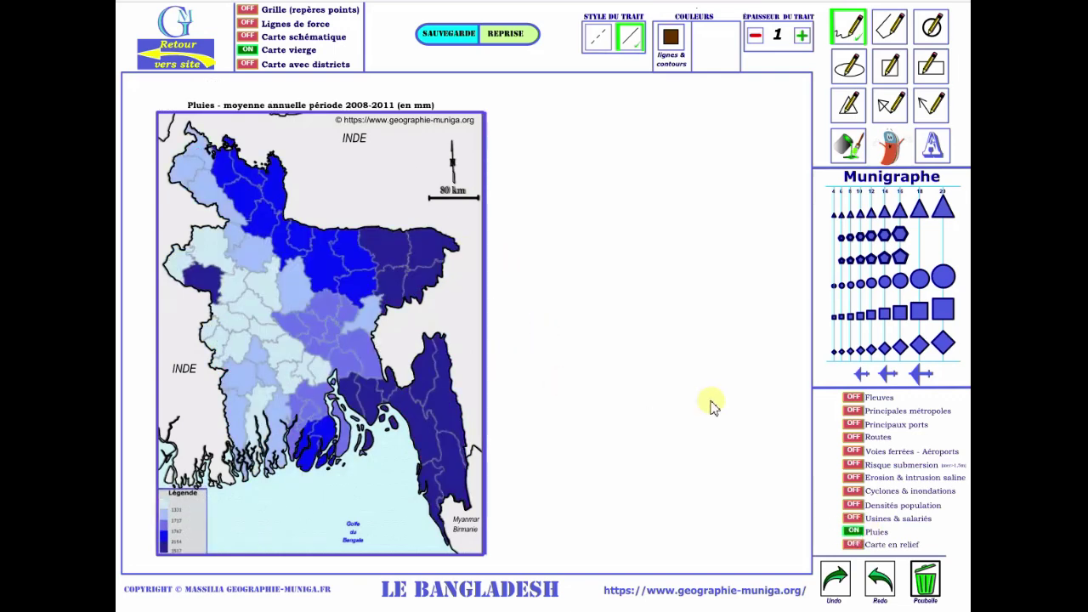
{"action": "left_click", "coordinate": [854, 478]}
{"action": "left_click", "coordinate": [857, 480]}
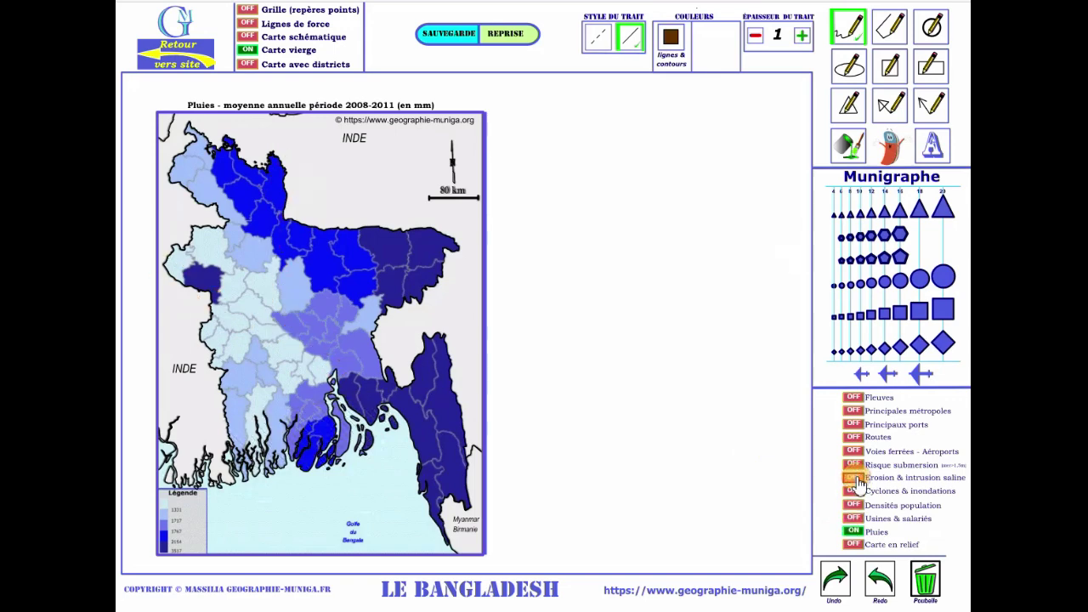
{"action": "left_click", "coordinate": [855, 466]}
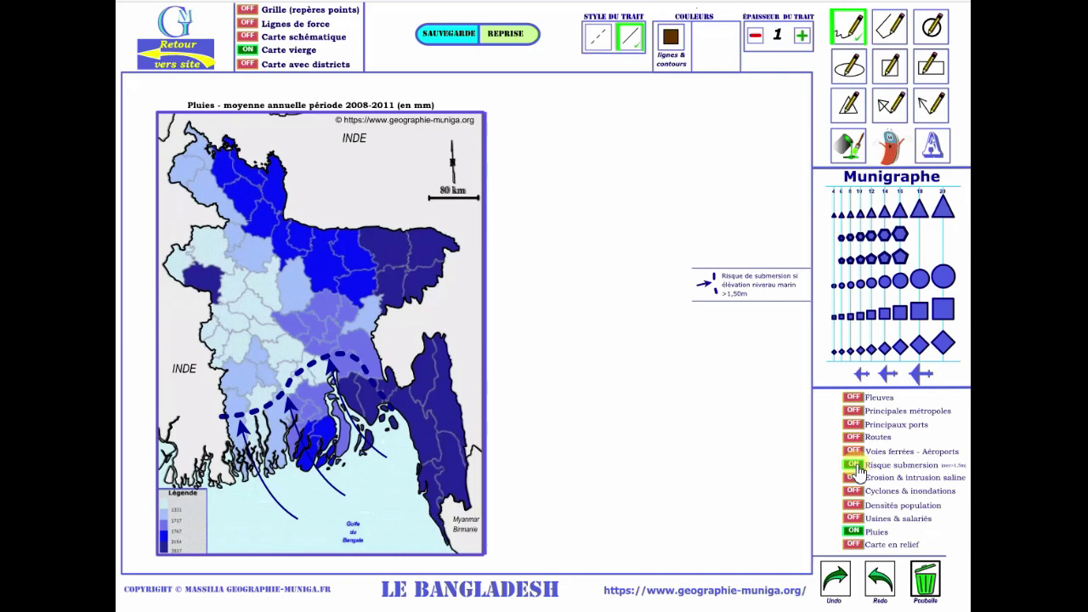
{"action": "left_click", "coordinate": [855, 466]}
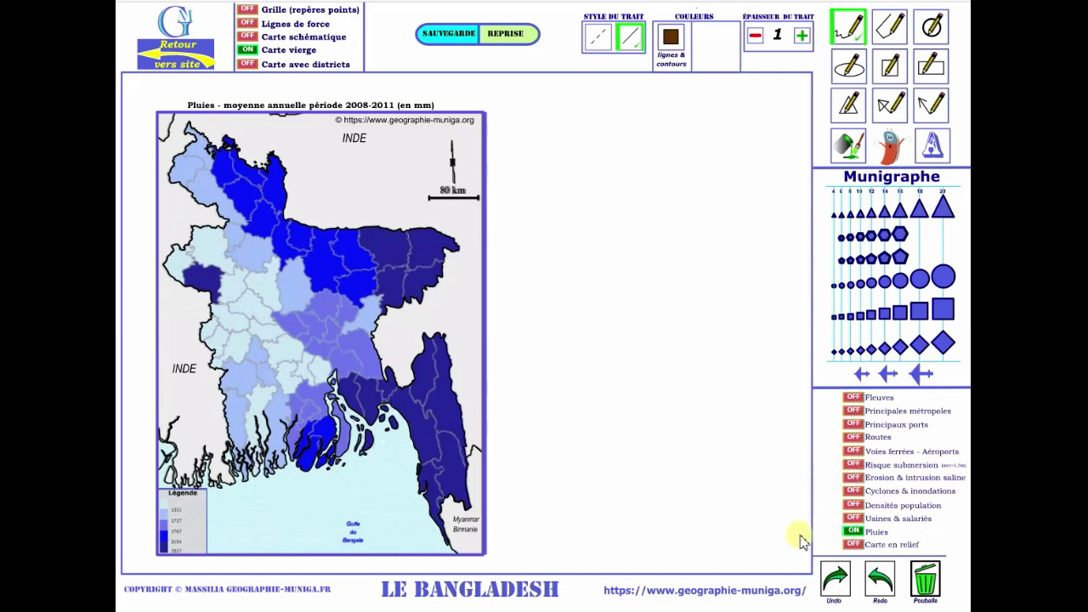
{"action": "left_click", "coordinate": [855, 545]}
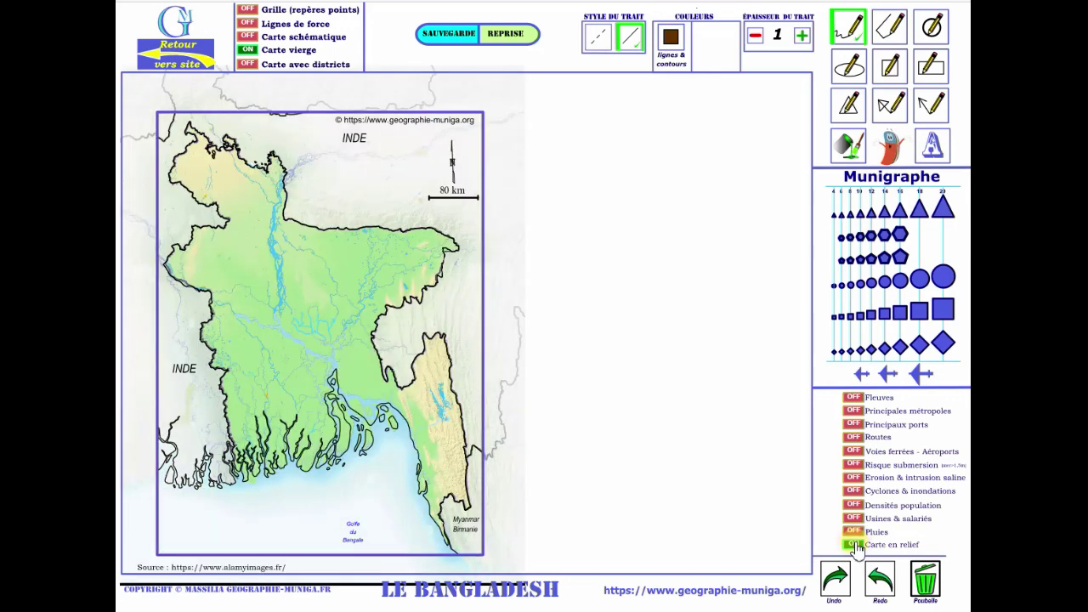